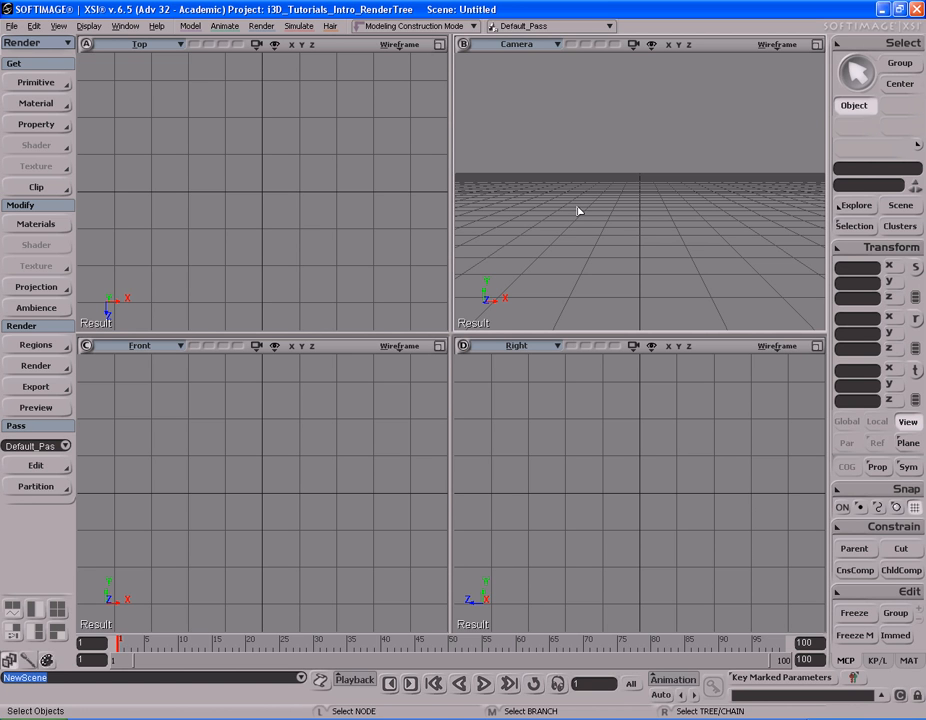
Create a polygon mesh sphere with default parameters, keeping the list of polygon mesh primitives open as a floating window.
click(36, 83)
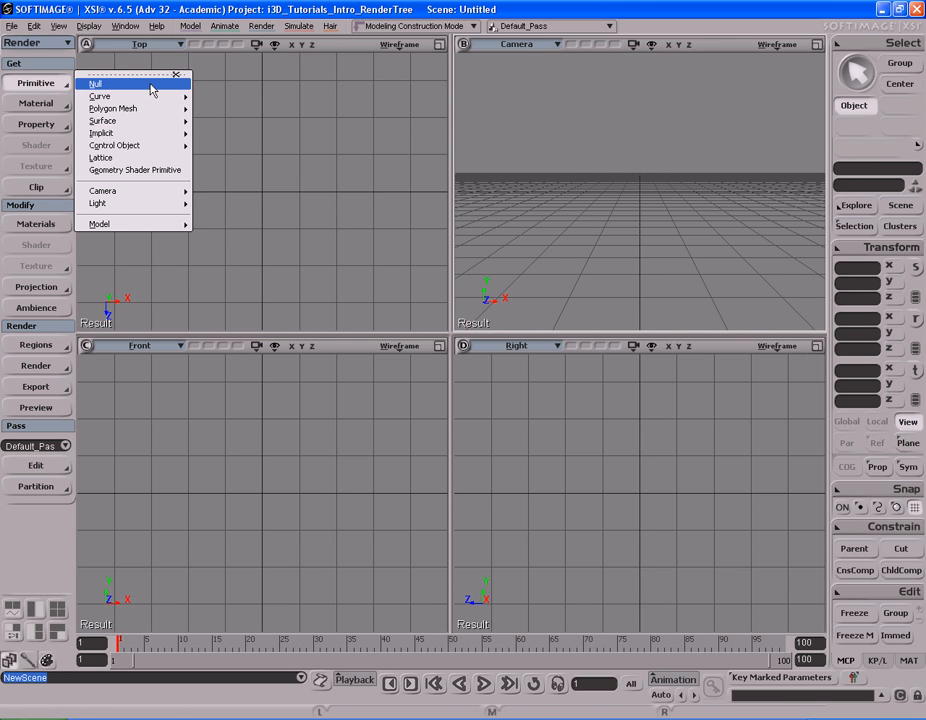
mouse_move(155, 110)
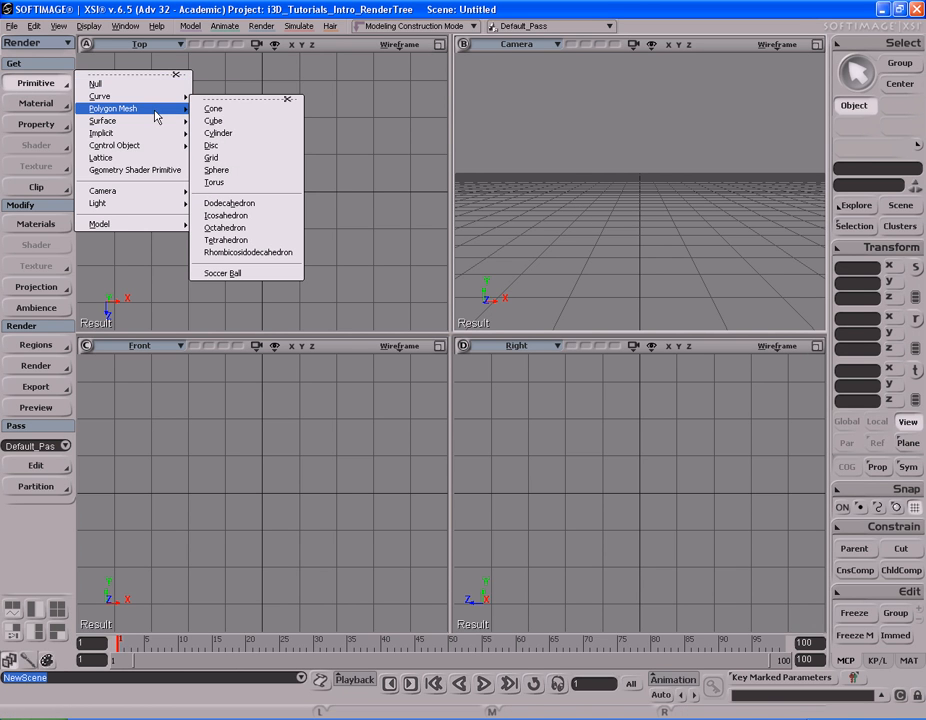
click(254, 100)
drag(256, 101, 207, 108)
click(198, 188)
click(339, 134)
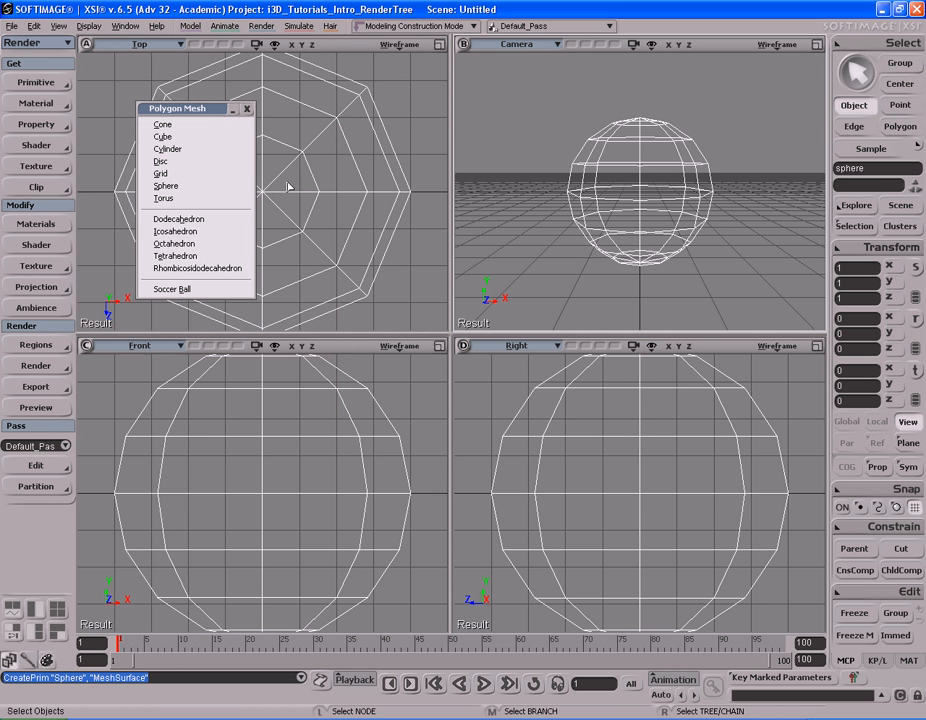
Add a polygon mesh cube and a polygon mesh torus with default parameters.
click(246, 139)
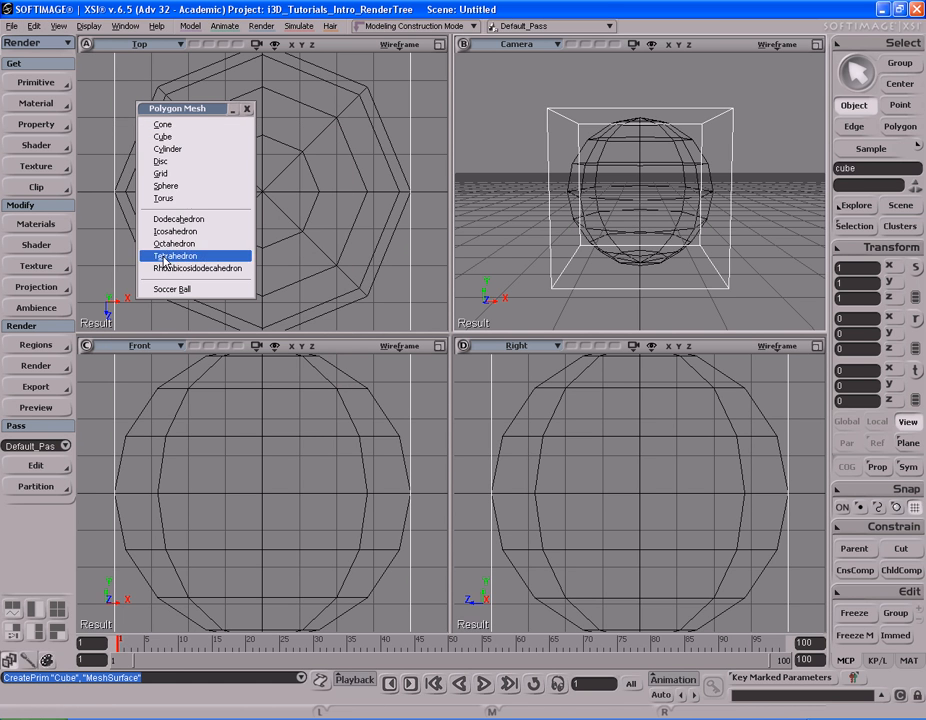
click(211, 198)
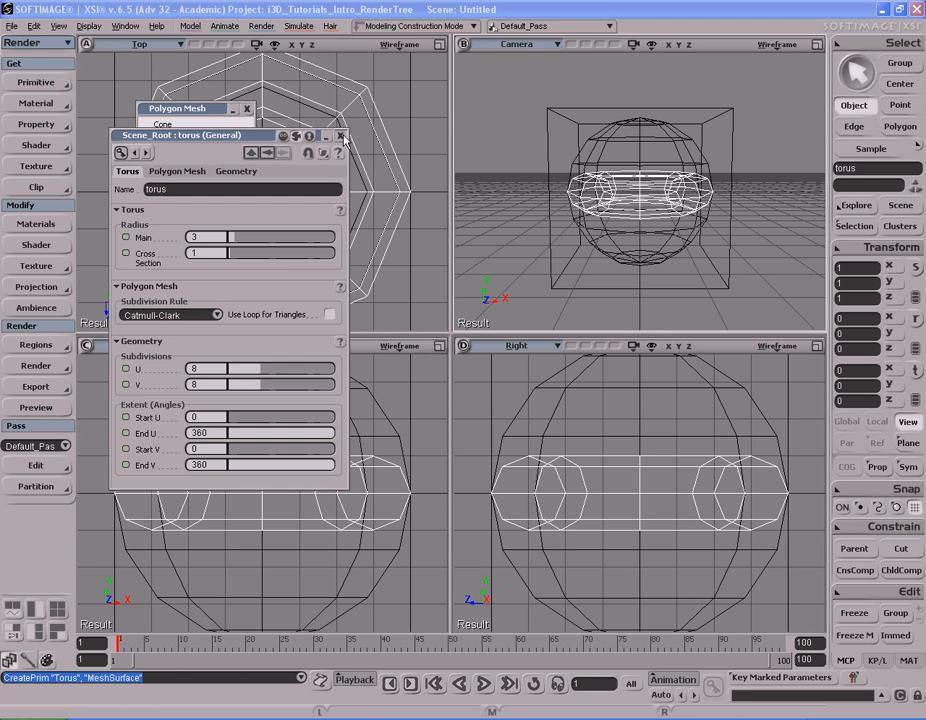
click(341, 136)
click(247, 101)
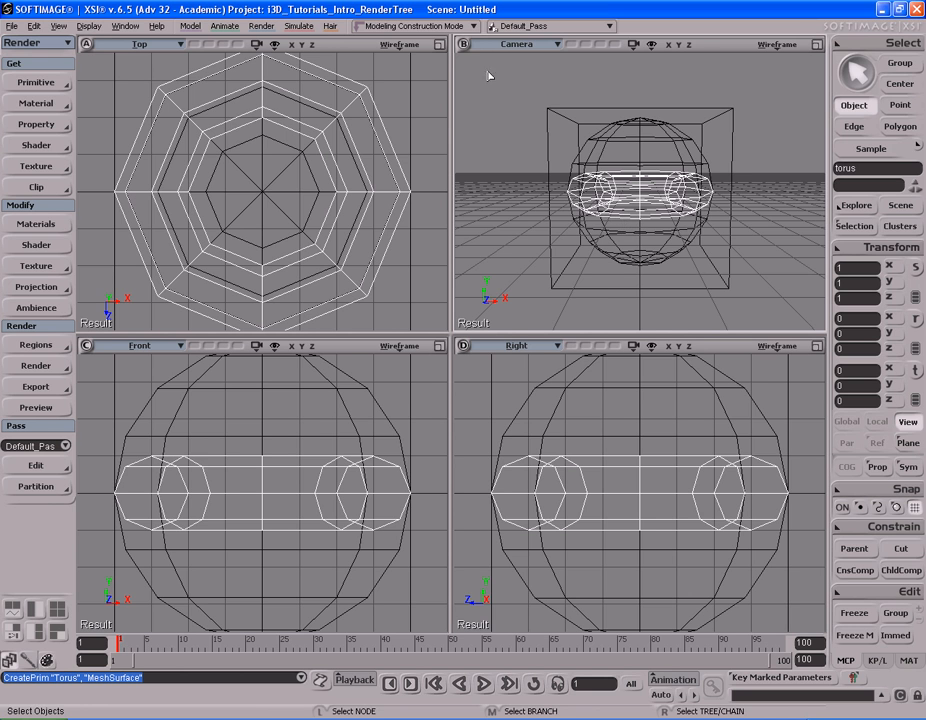
Maximize the camera view and move the cube away from the torus to about -8.26 on X.
key(F12)
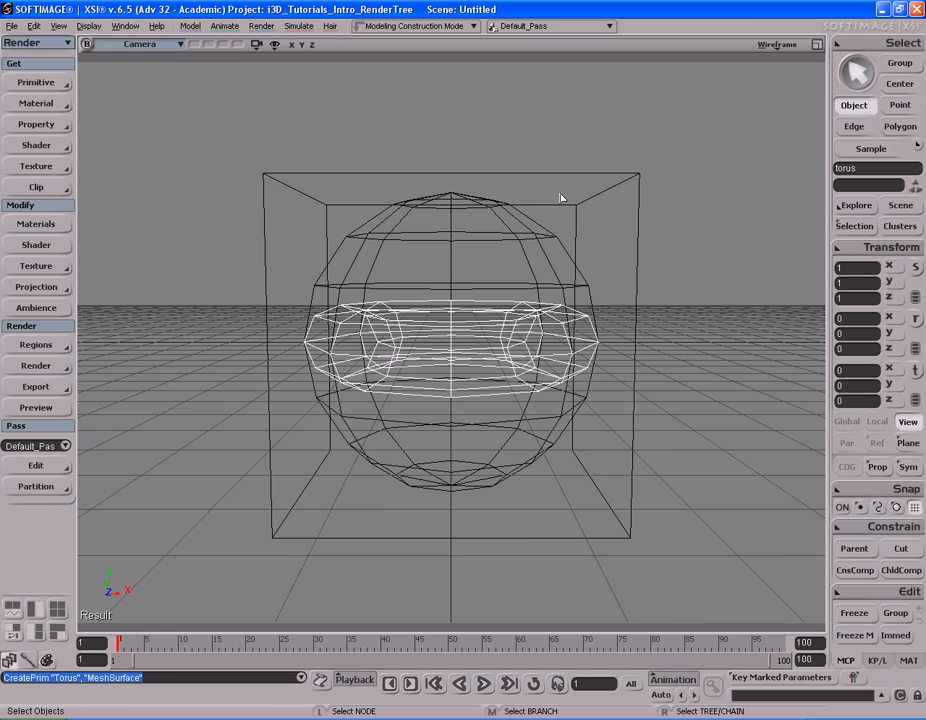
key(s)
right_drag(558, 196, 498, 306)
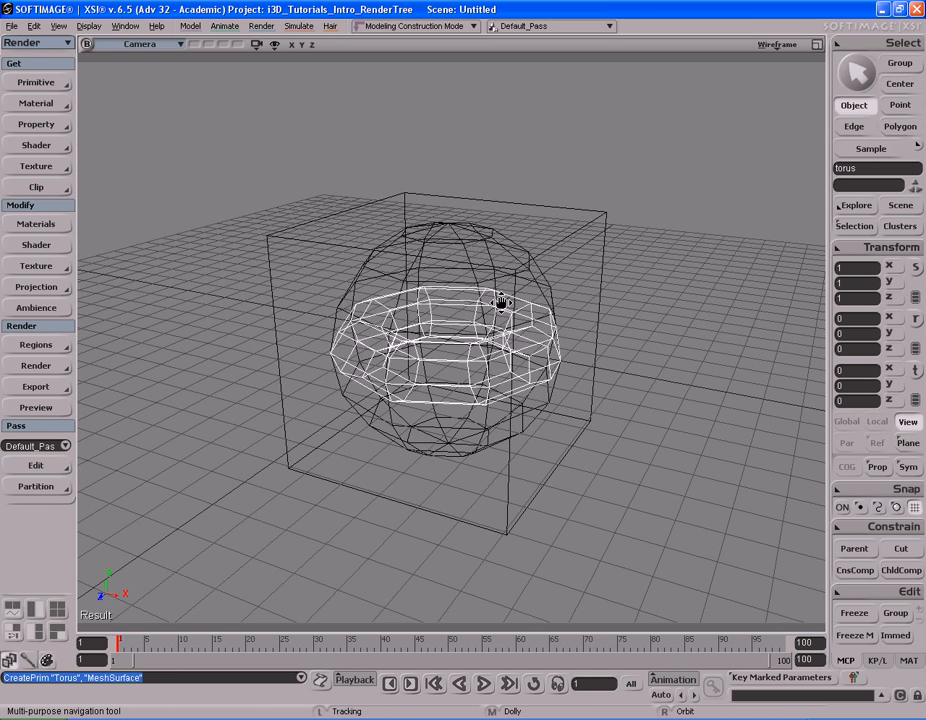
key(space)
click(533, 254)
key(v)
middle_drag(689, 353, 505, 322)
Move the sphere to the opposite side of the torus from the cube, to about 8.34 on X.
key(space)
click(509, 255)
key(v)
middle_drag(533, 269, 690, 275)
key(s)
right_drag(690, 275, 522, 296)
key(space)
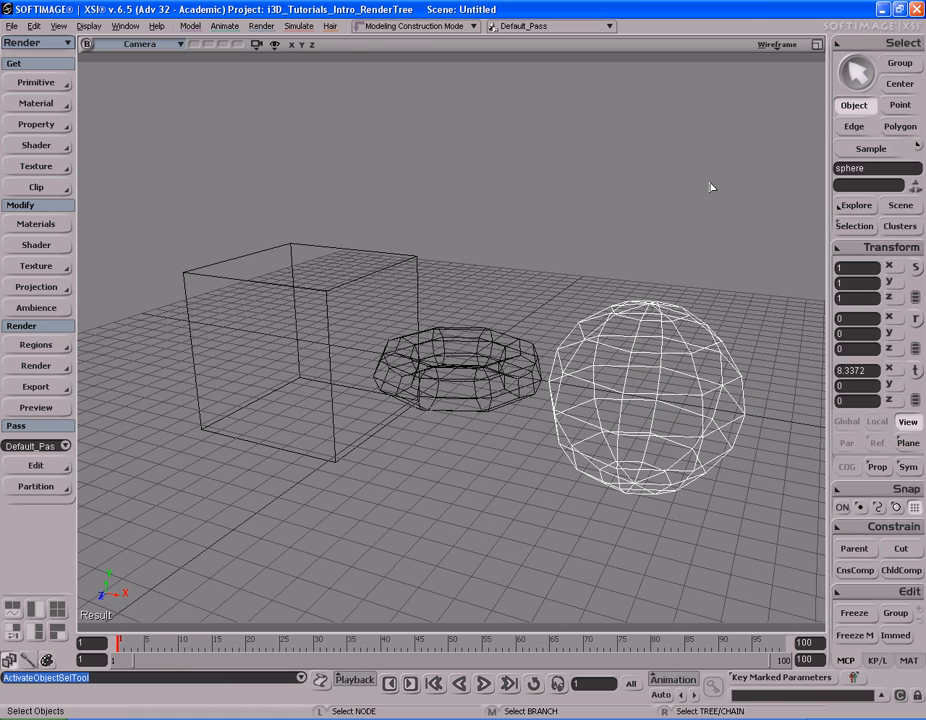
Set the camera view to Shaded display with the grid hidden, and deselect the sphere.
click(779, 46)
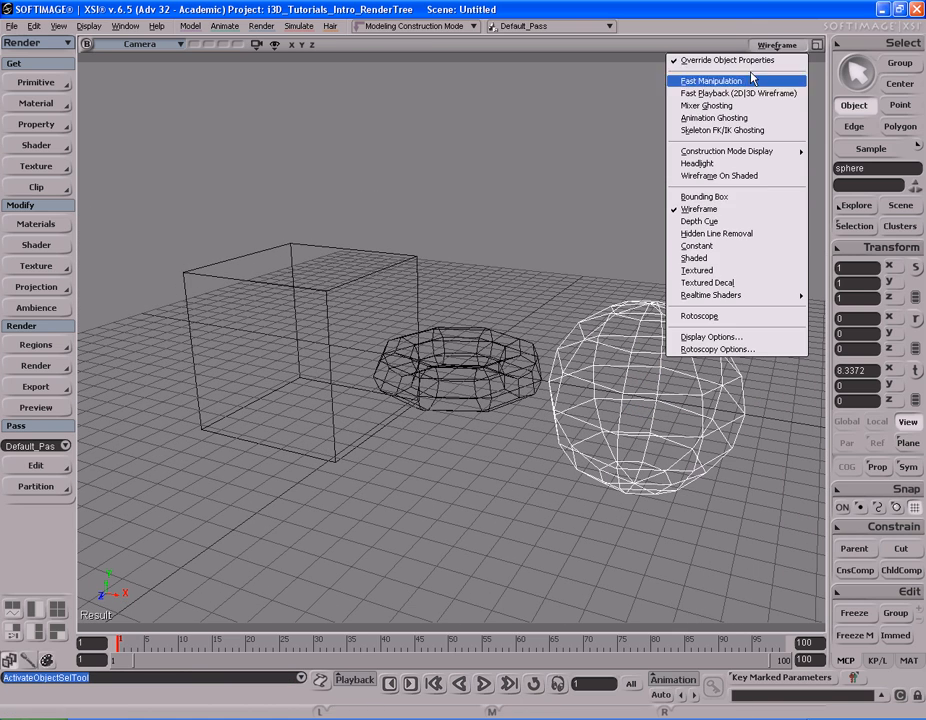
click(727, 312)
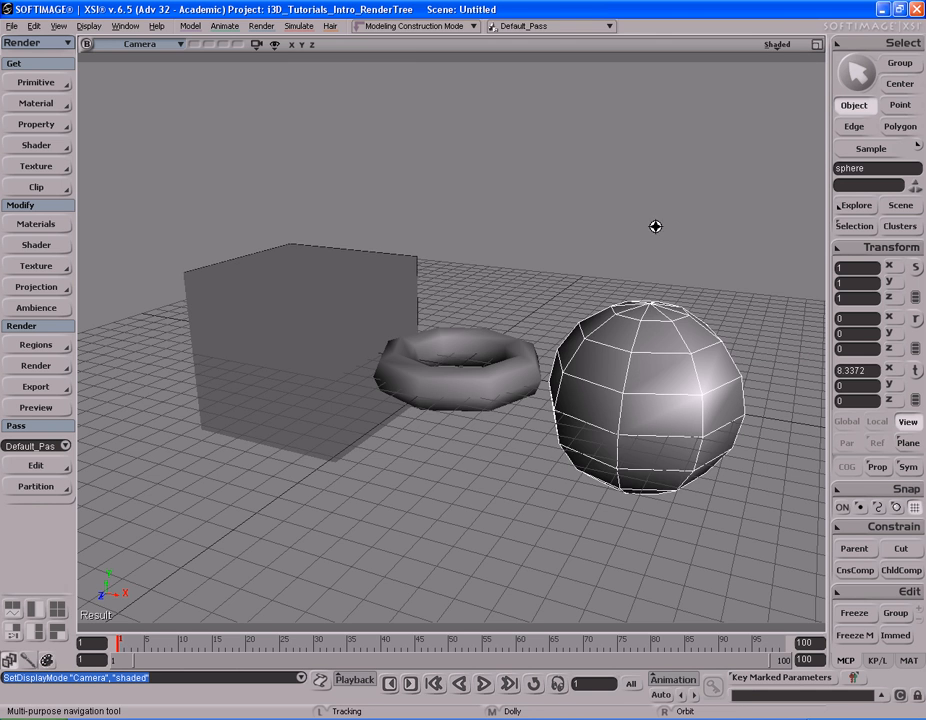
key(s)
drag(579, 273, 600, 252)
right_drag(600, 252, 600, 260)
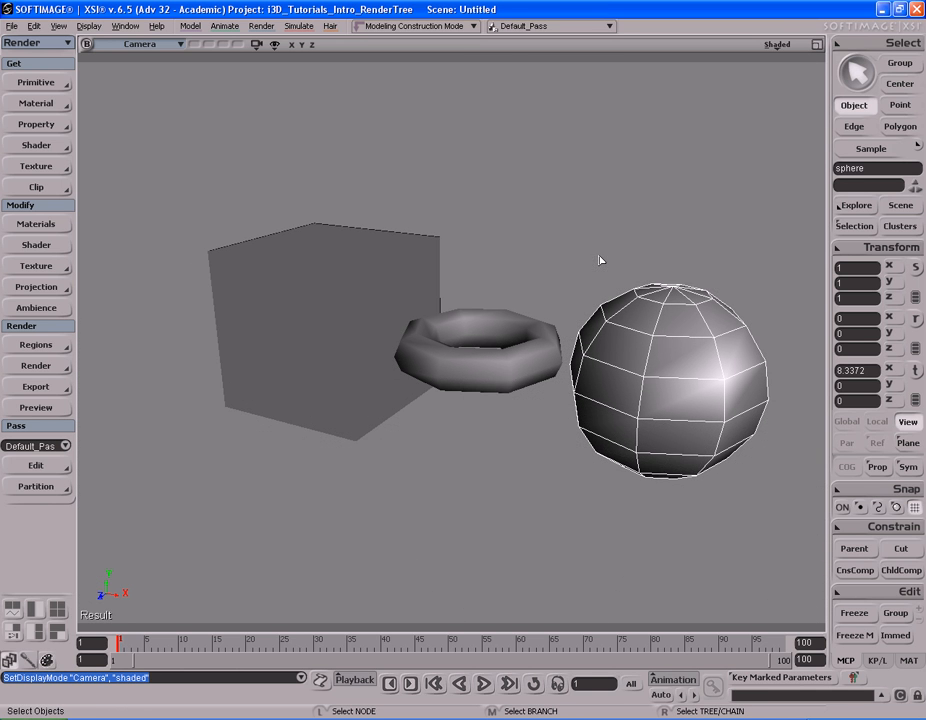
key(s)
drag(523, 246, 501, 263)
right_drag(501, 263, 455, 252)
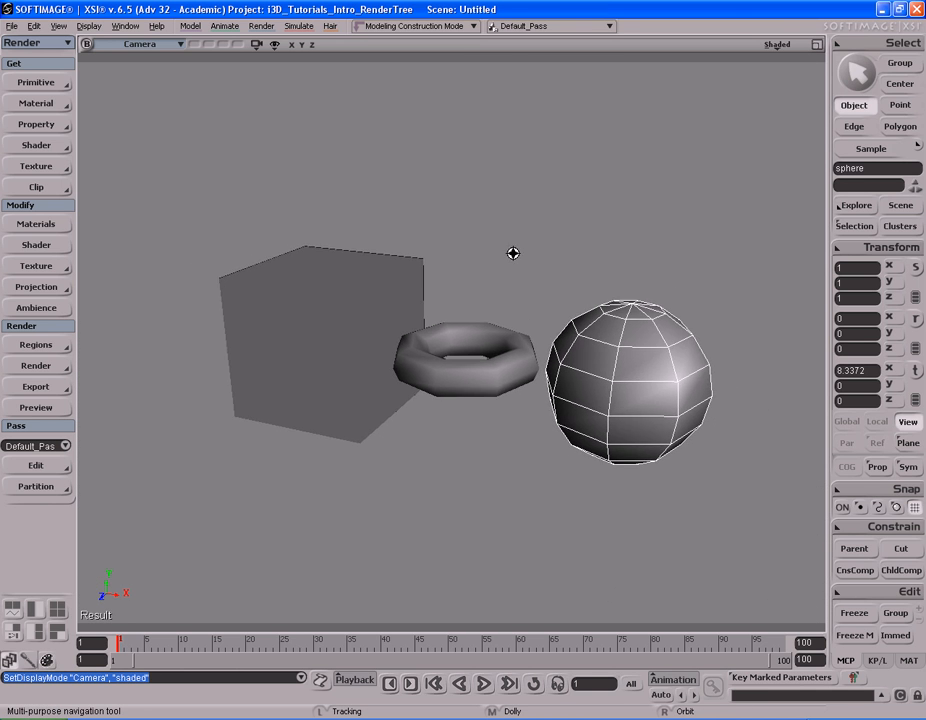
click(518, 255)
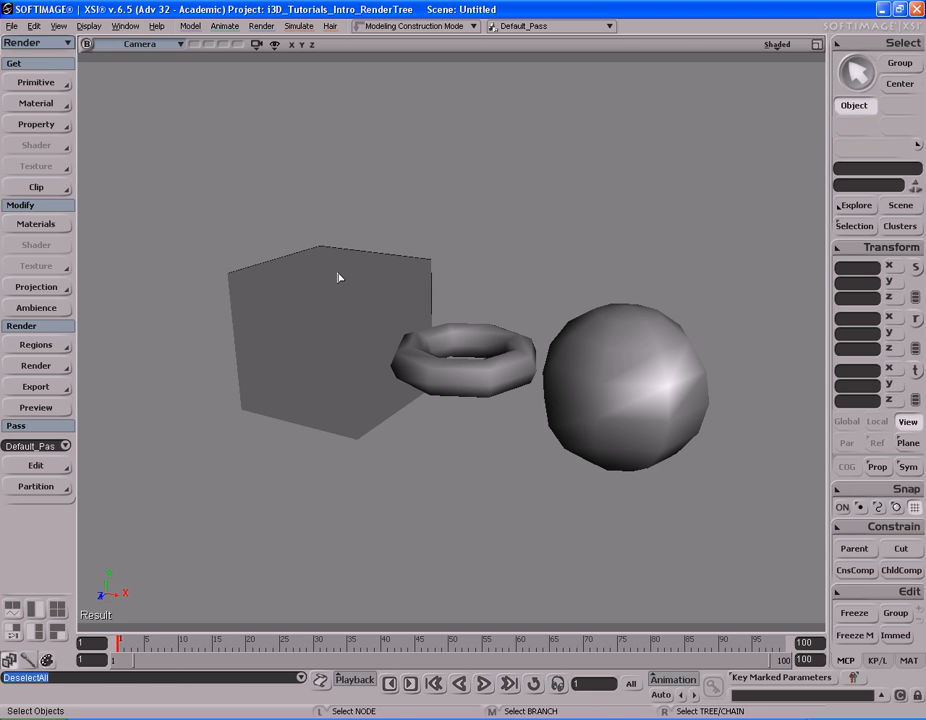
Examine the render tree of the default Scene_Material in the Material Manager.
key(ctrl)
key(ctrl+7)
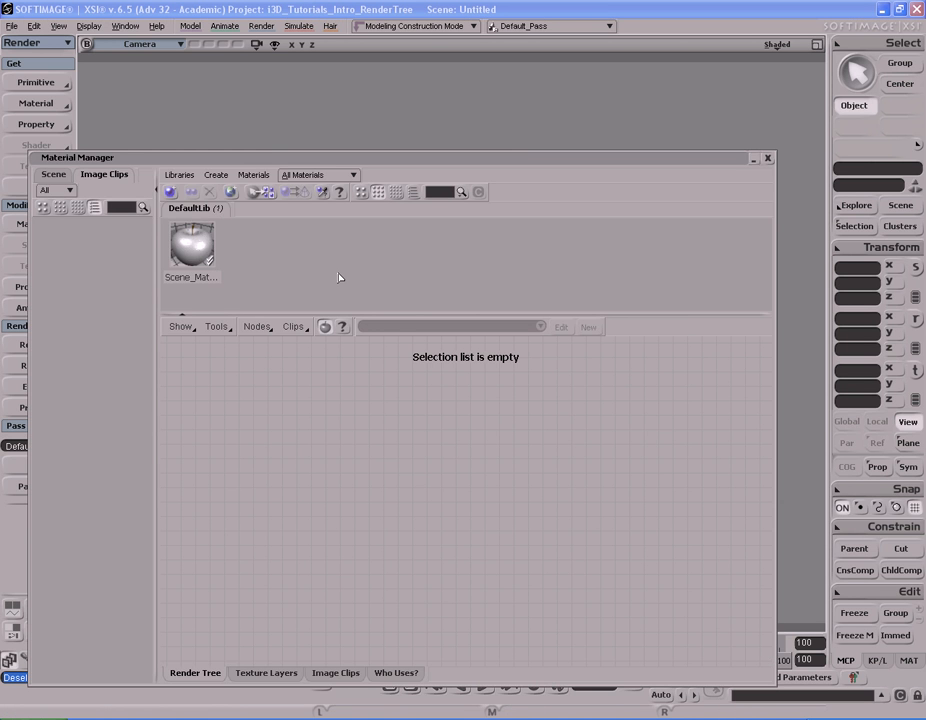
drag(412, 167, 413, 88)
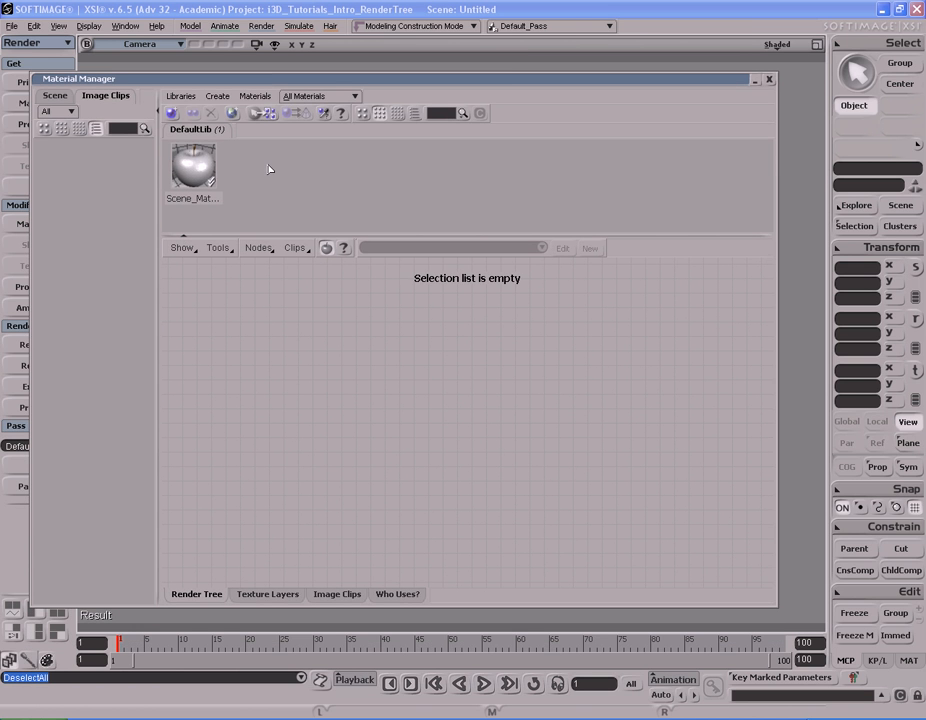
click(193, 165)
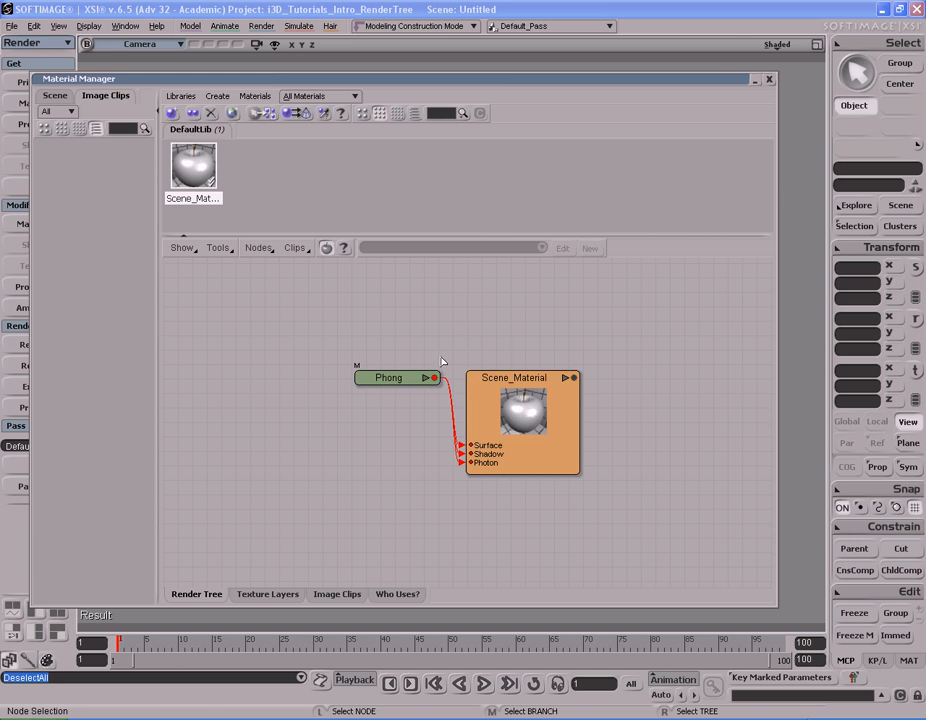
drag(473, 236, 473, 300)
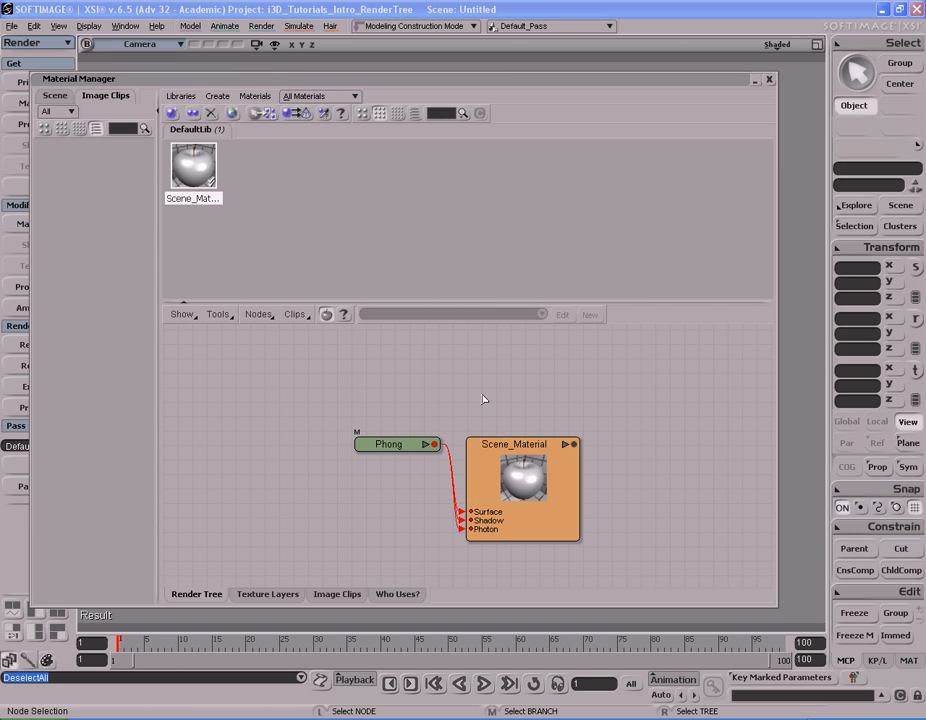
key(a)
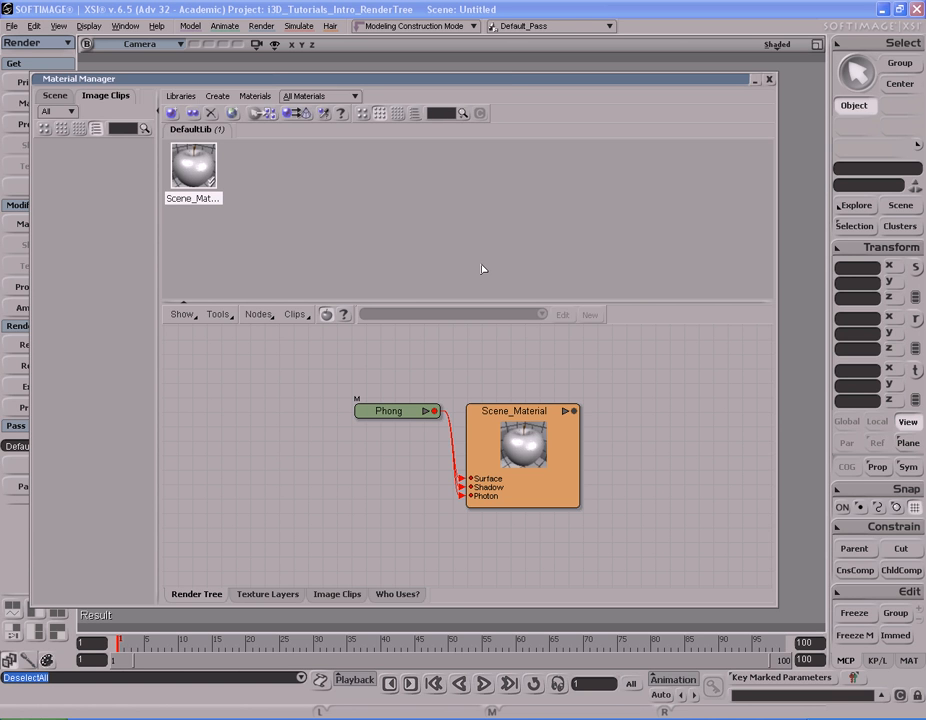
click(768, 80)
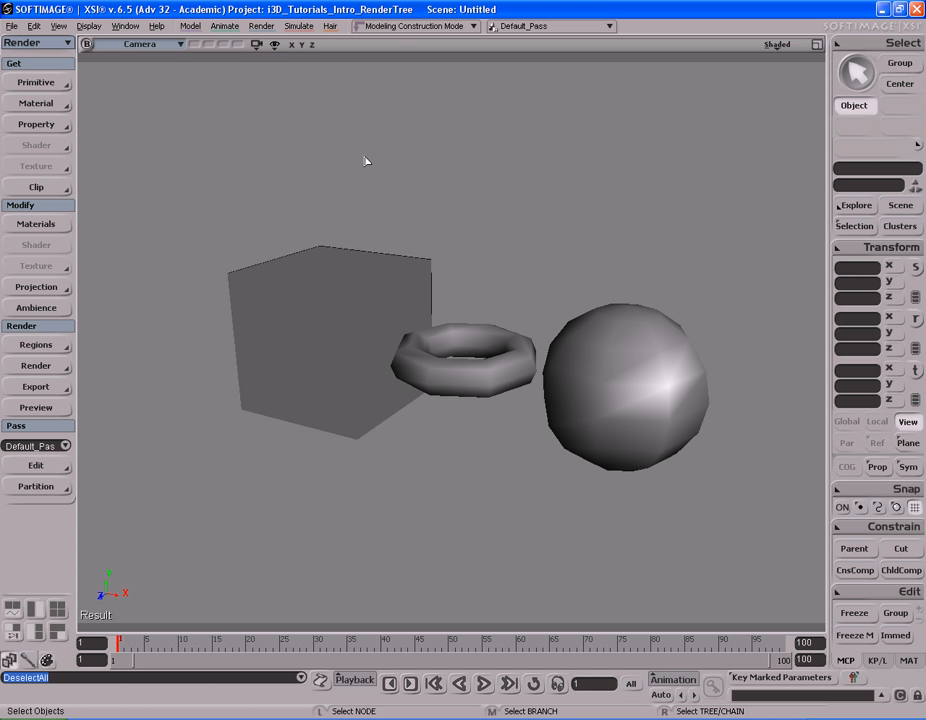
Apply a new Lambert material with default colors to the cube.
click(340, 288)
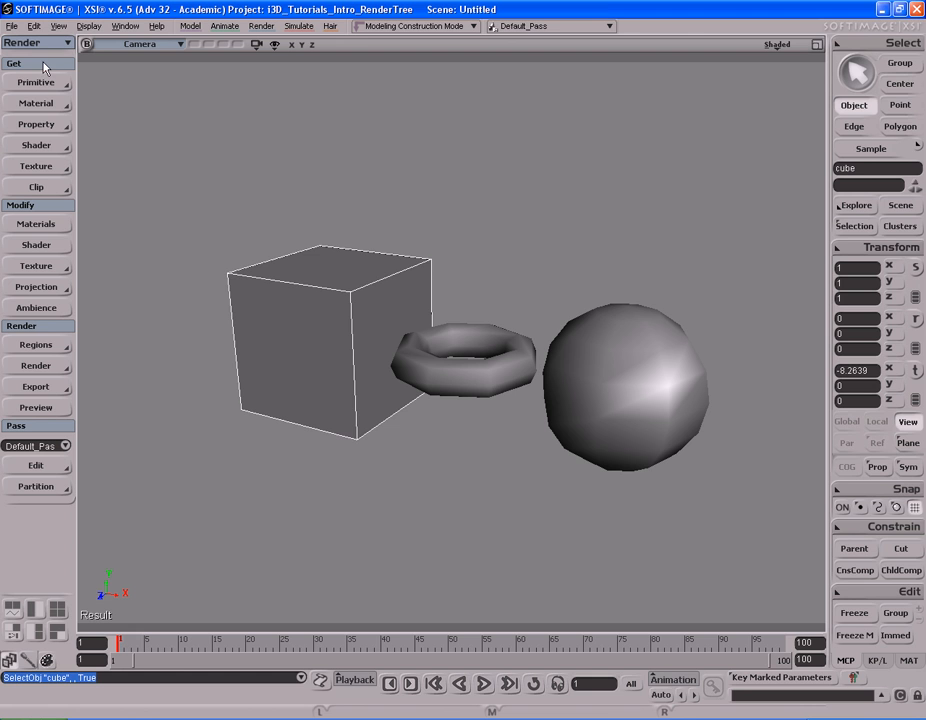
click(36, 104)
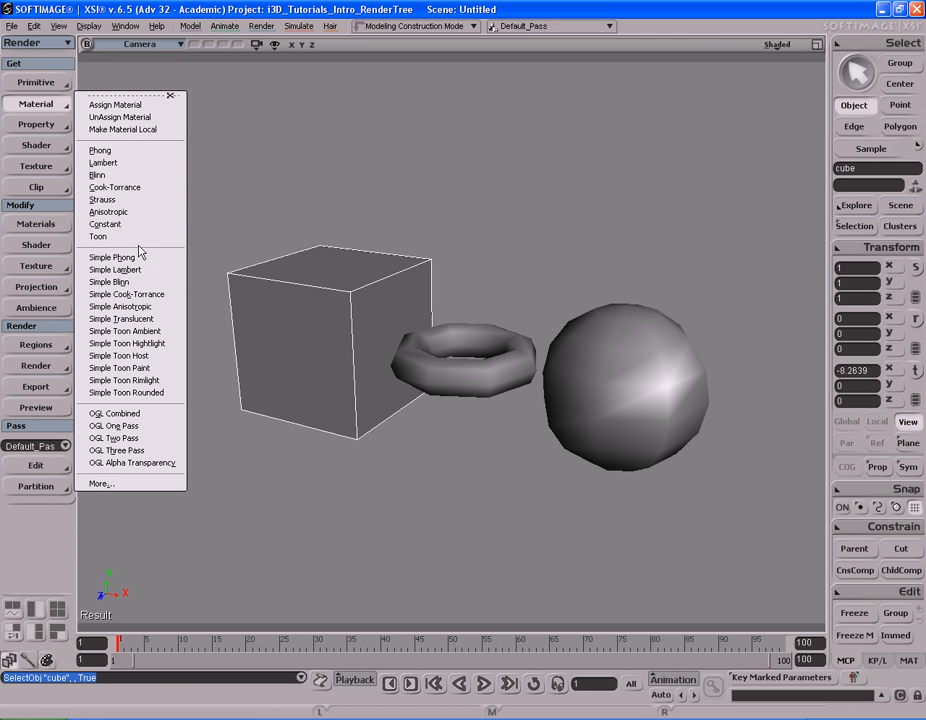
click(154, 164)
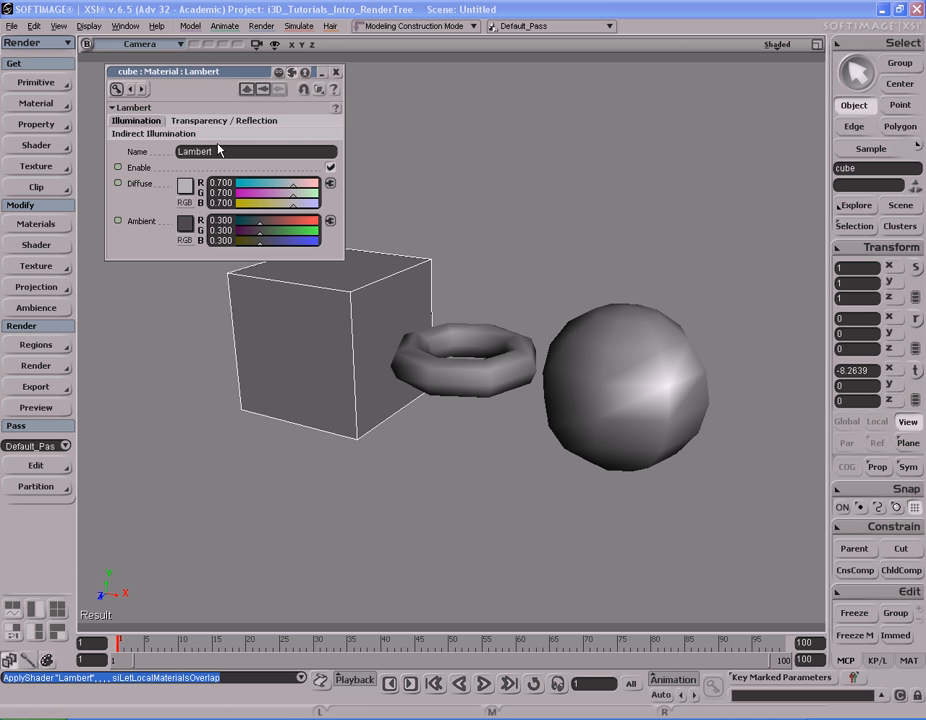
click(336, 72)
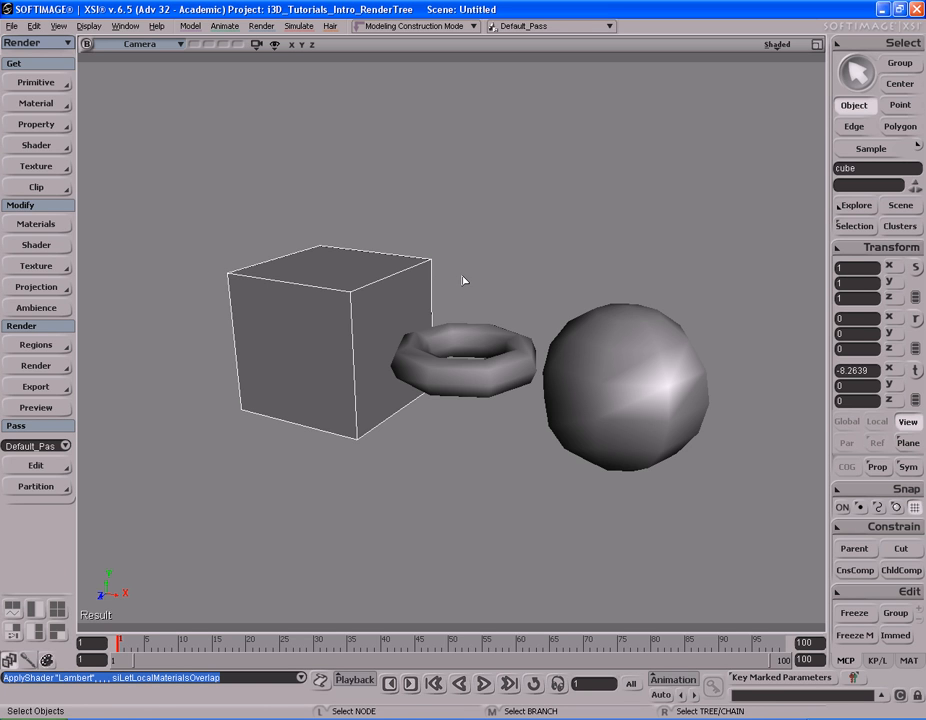
Rename the cube's Lambert material cube_mat in the Material Manager.
click(370, 302)
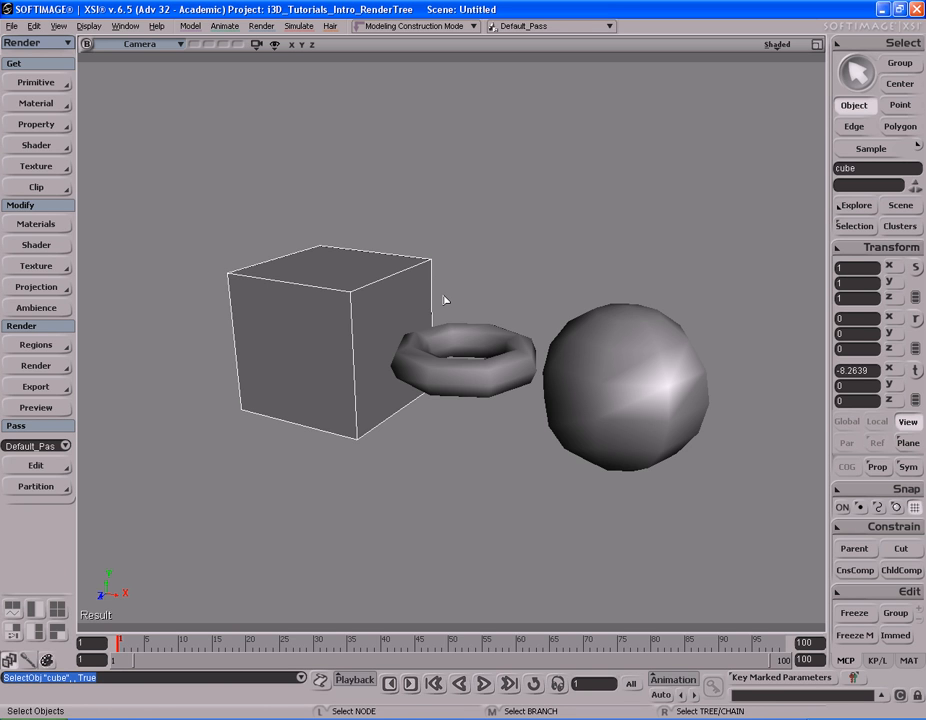
key(ctrl+7)
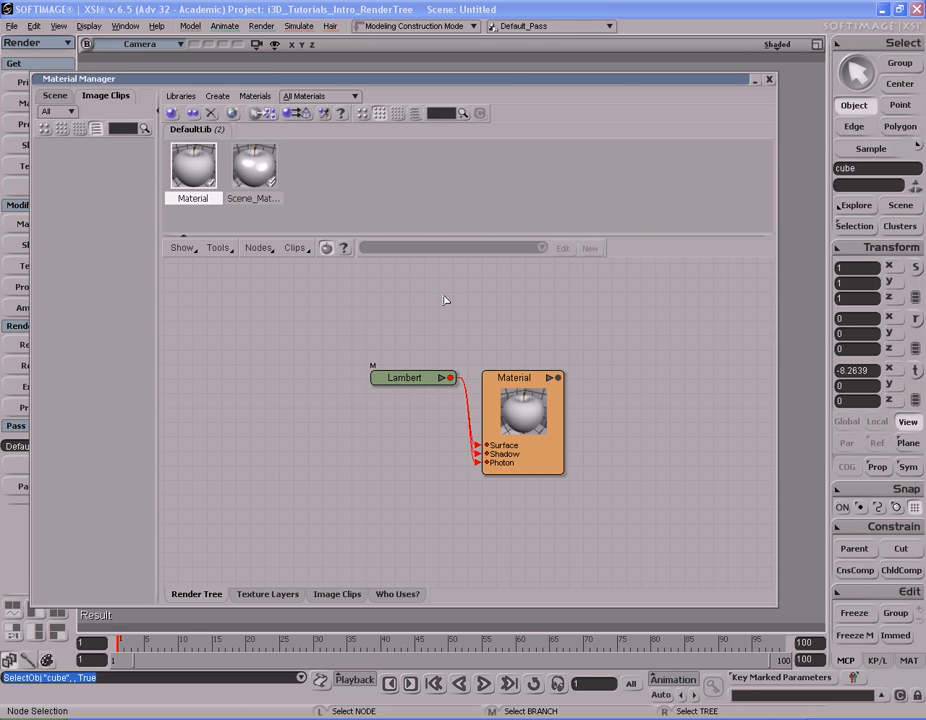
click(254, 174)
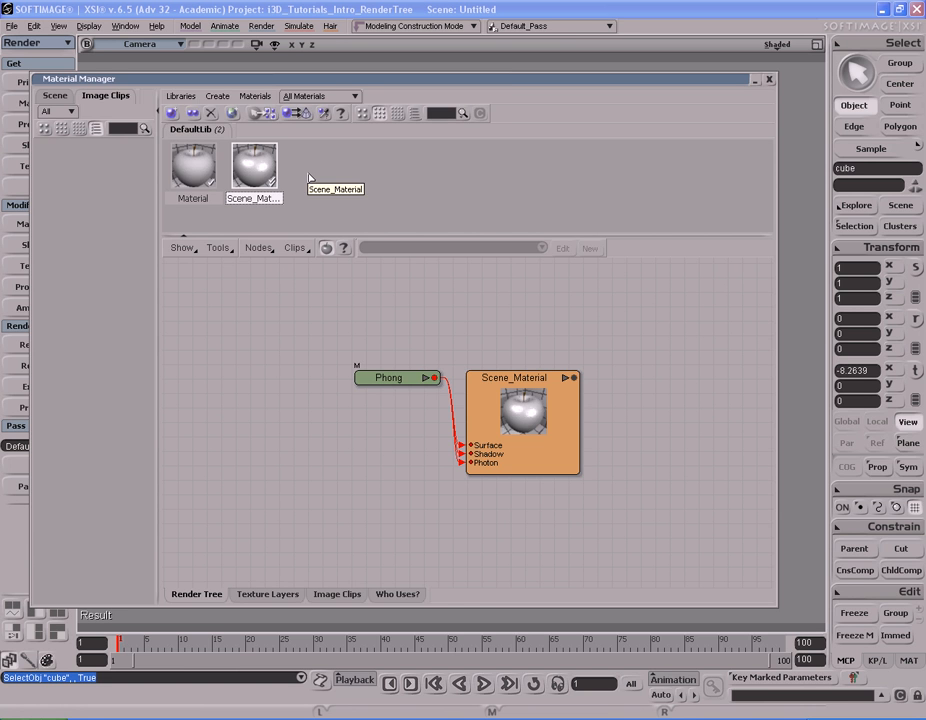
click(196, 170)
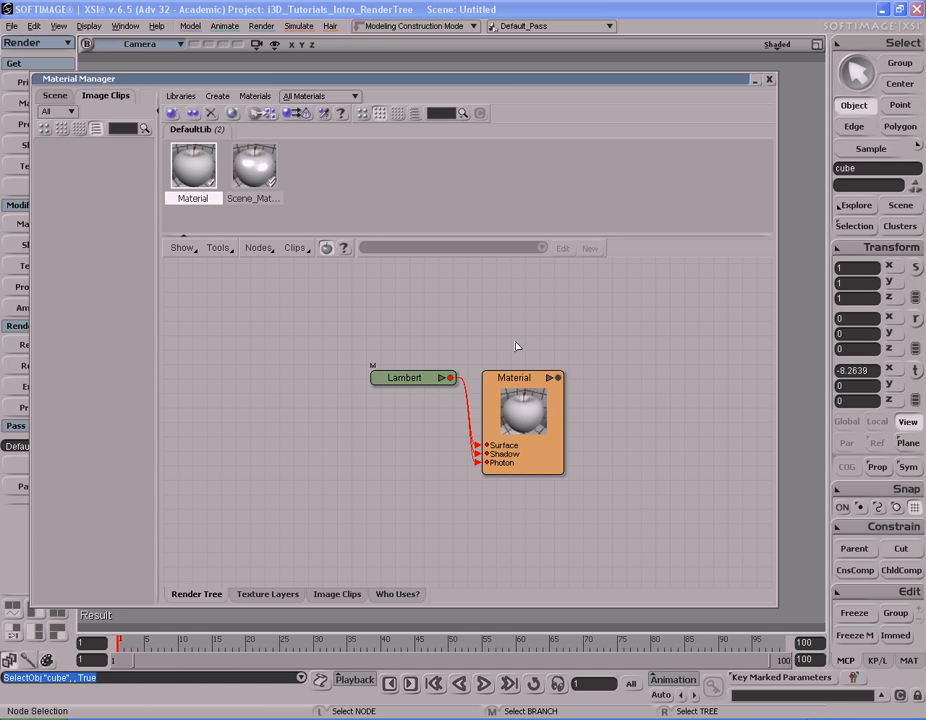
click(532, 443)
double_click(532, 444)
double_click(232, 215)
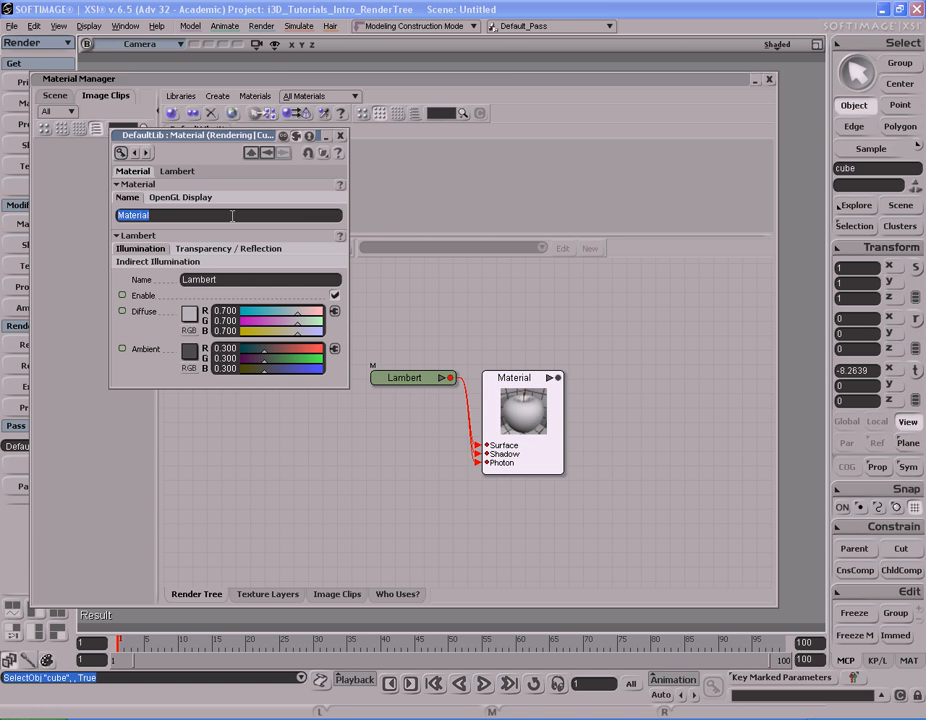
text(cube_mat)
key(Return)
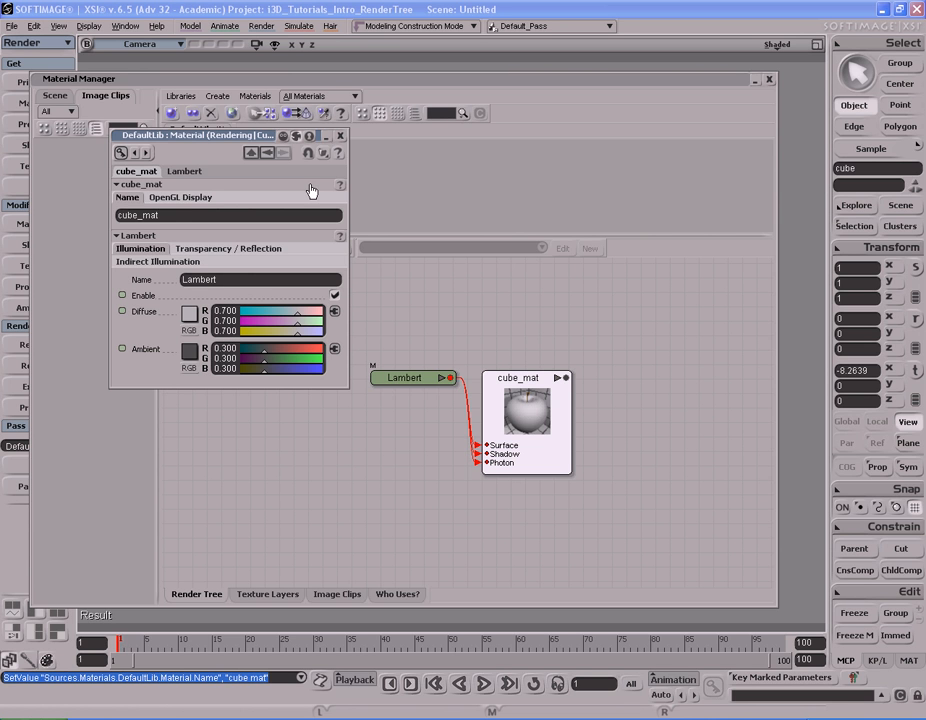
drag(245, 138, 344, 169)
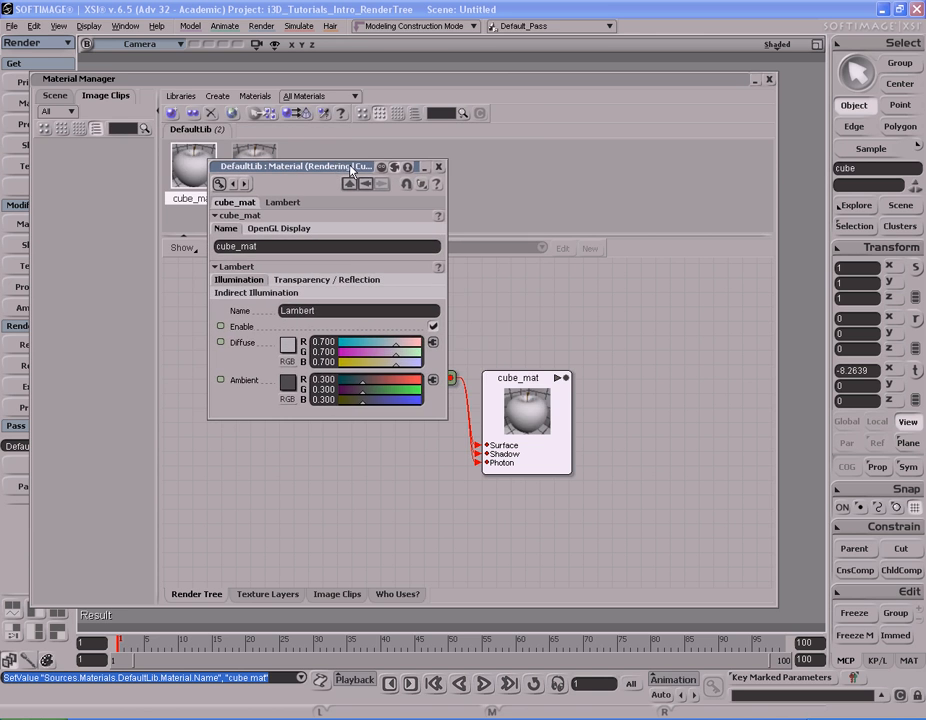
click(437, 170)
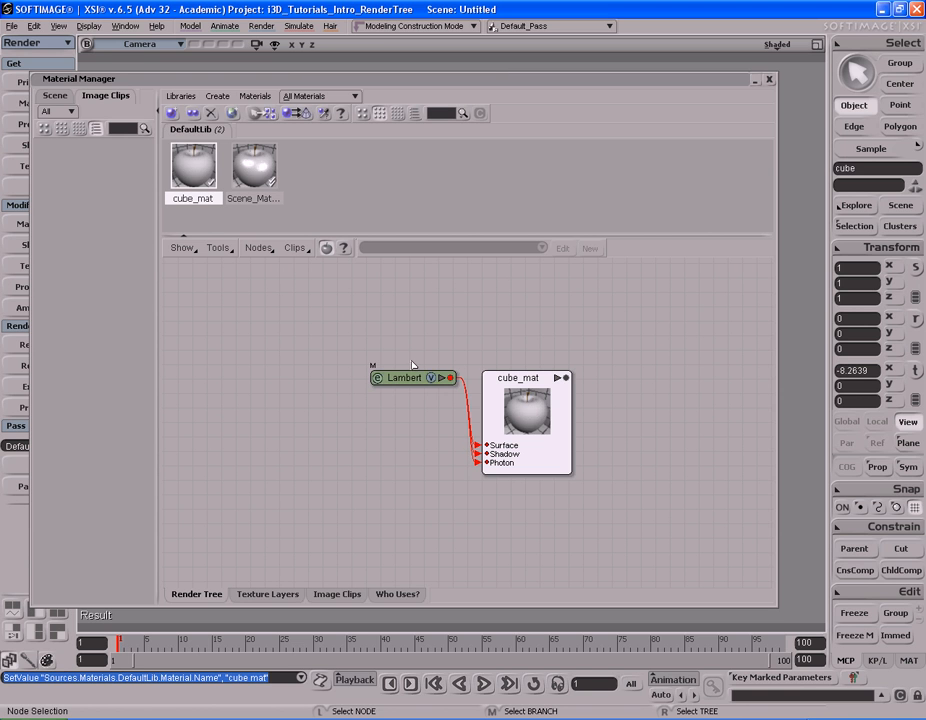
Check which objects use the cube_mat material.
click(501, 392)
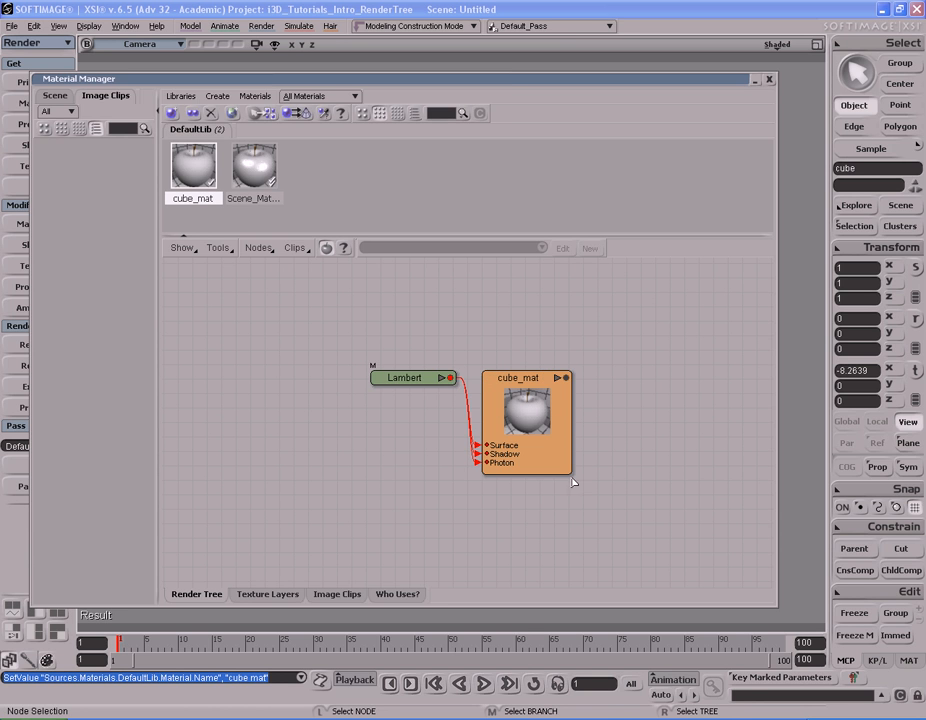
click(195, 595)
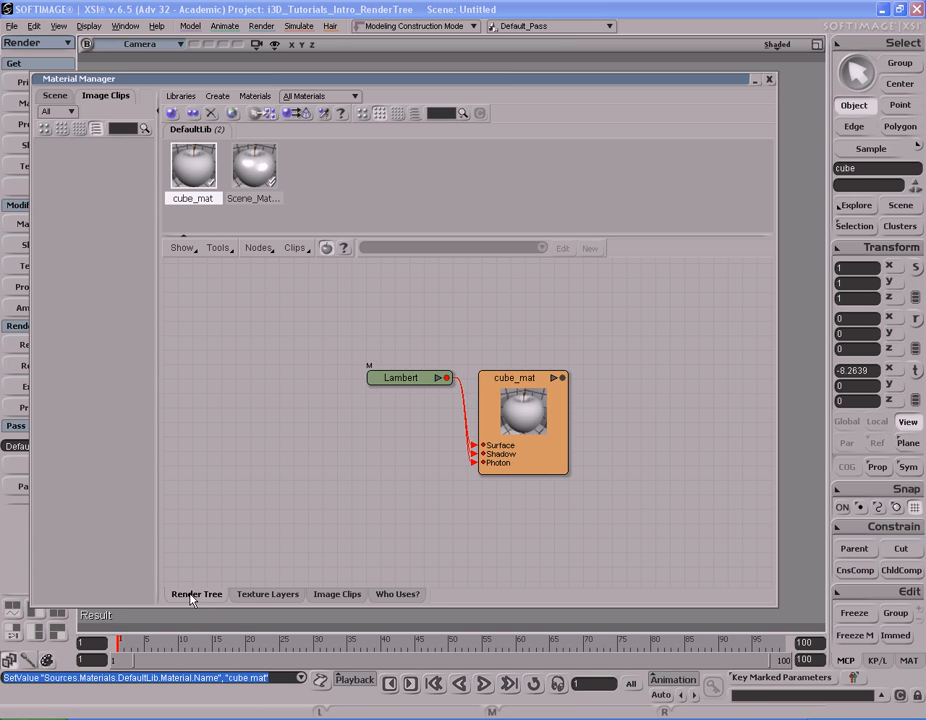
click(404, 598)
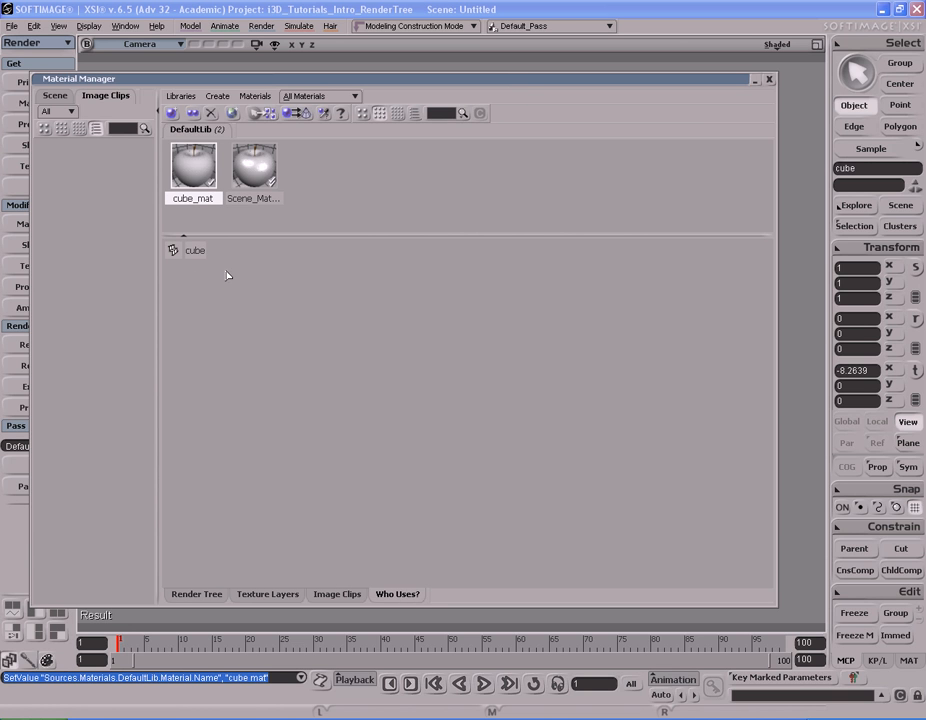
Check which objects use Scene_Material, and compare with those using cube_mat.
click(251, 171)
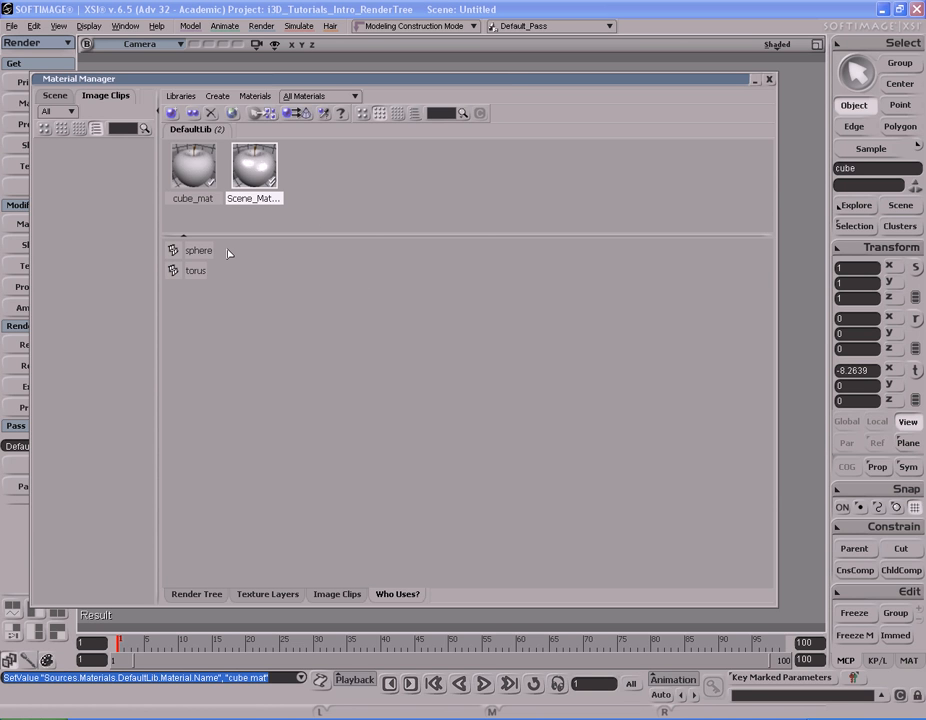
click(195, 177)
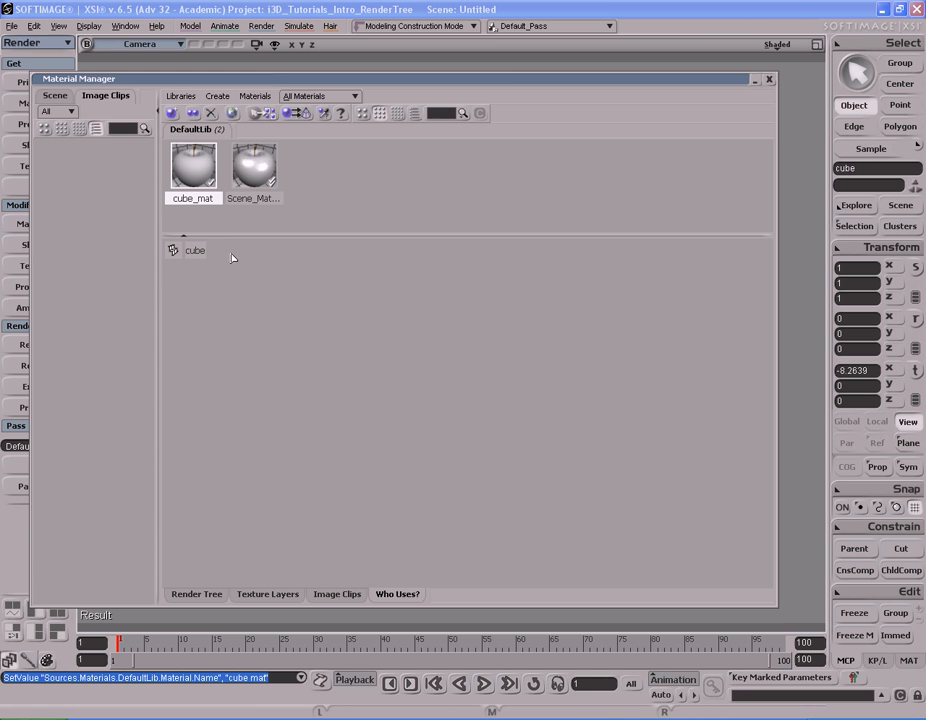
Examine how the Lambert shader connects to the material node in cube_mat's render tree, separating the two nodes.
click(195, 597)
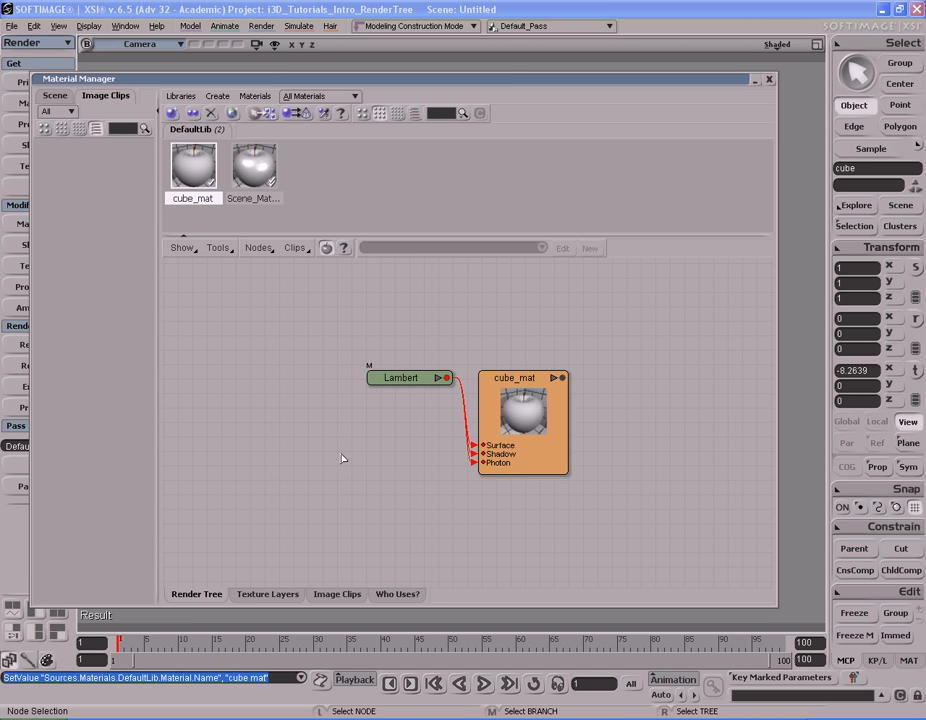
drag(398, 380, 326, 334)
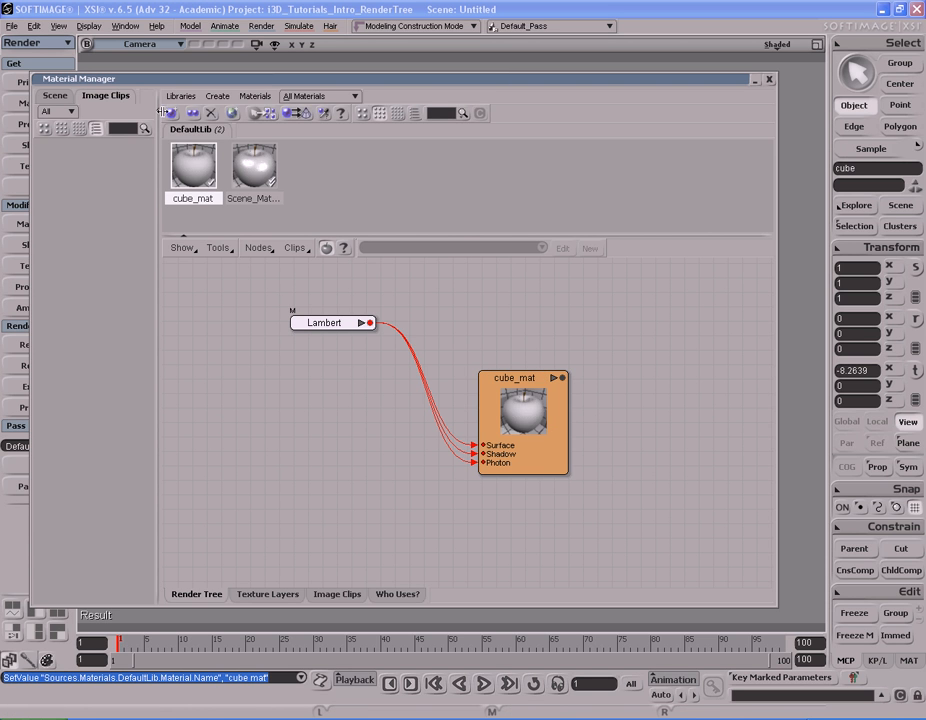
drag(120, 79, 182, 99)
click(44, 106)
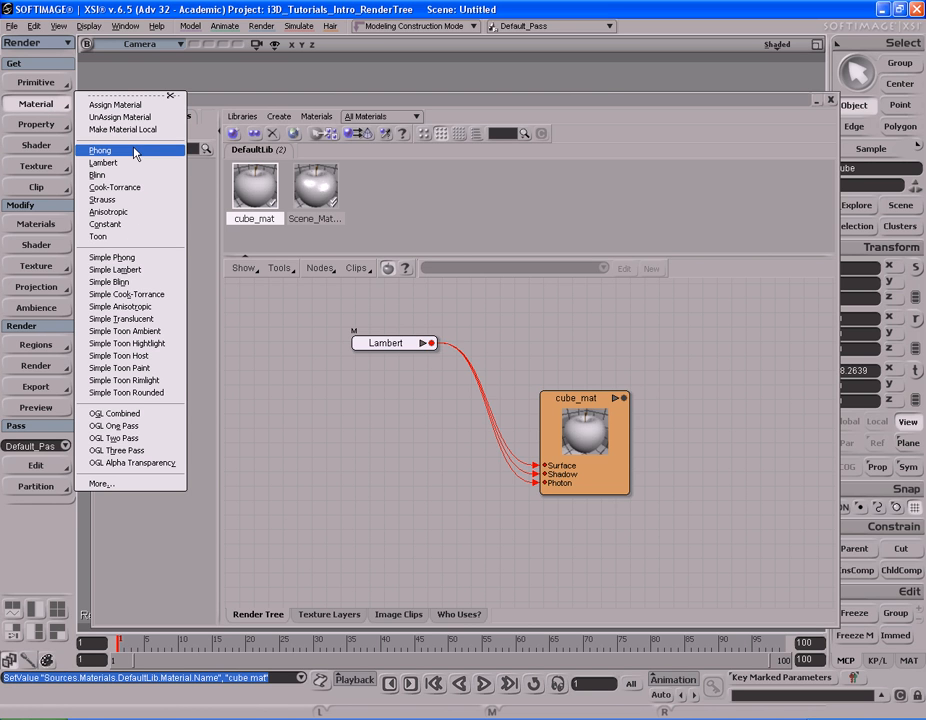
click(411, 424)
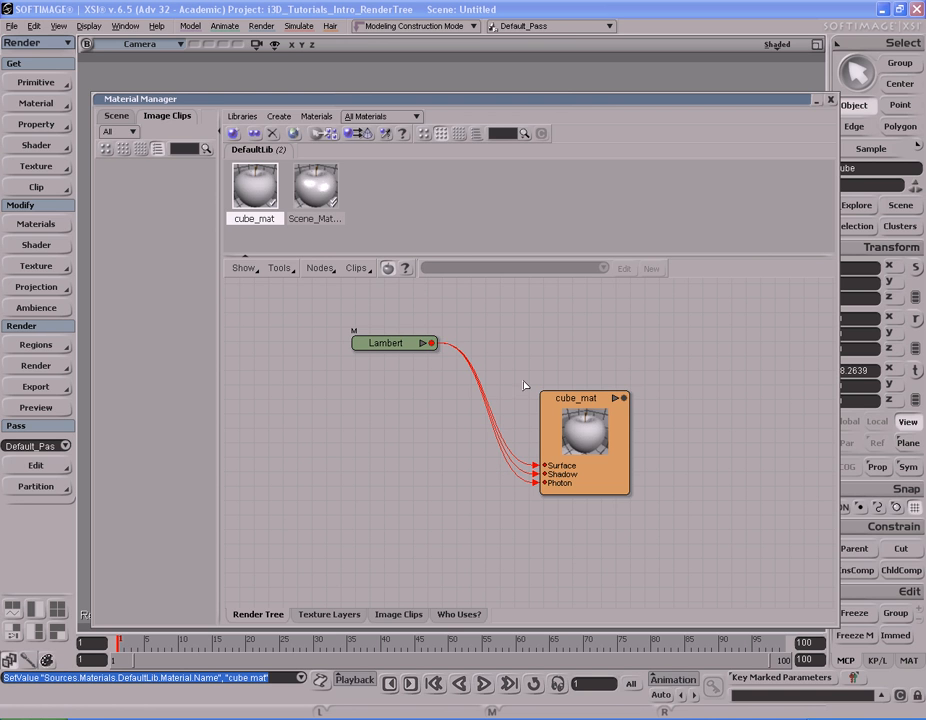
click(620, 450)
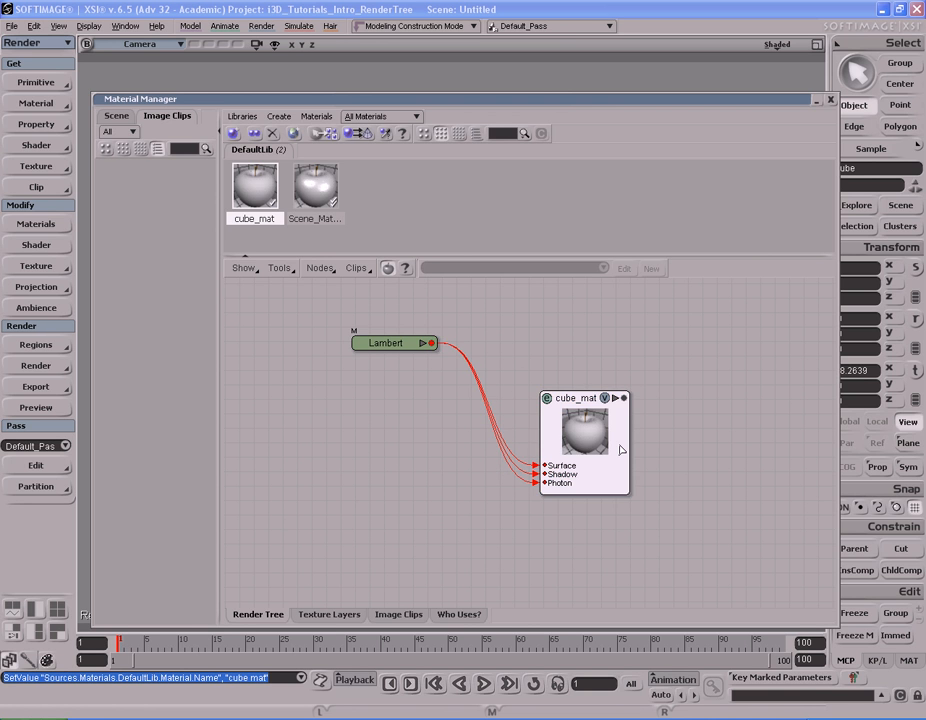
click(380, 344)
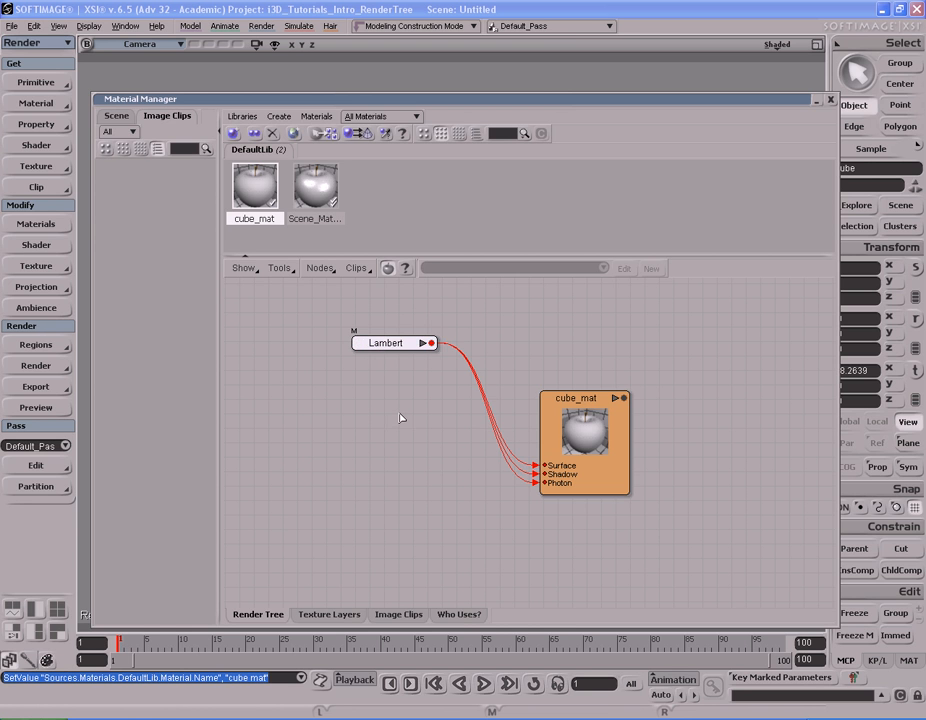
click(400, 418)
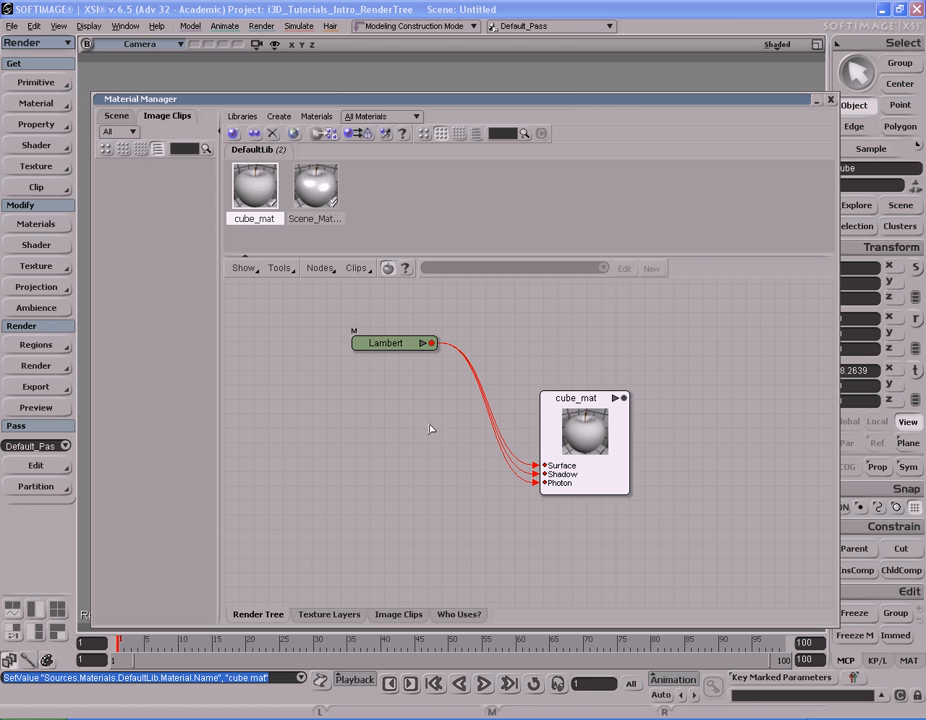
drag(662, 106, 598, 88)
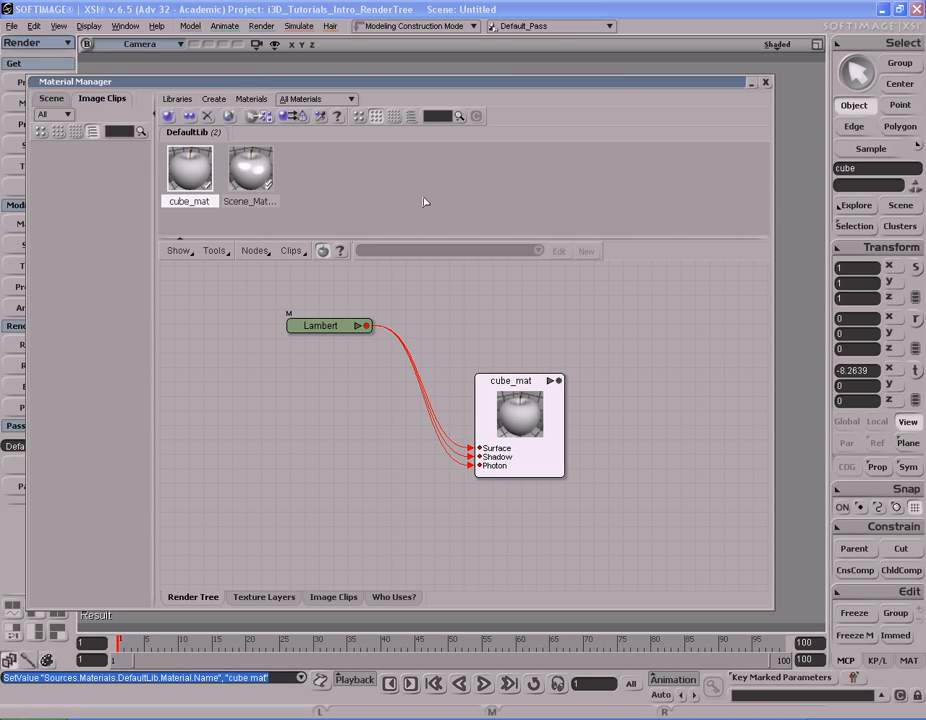
Create a new Phong material in DefaultLib and spread its two render tree nodes apart.
click(340, 180)
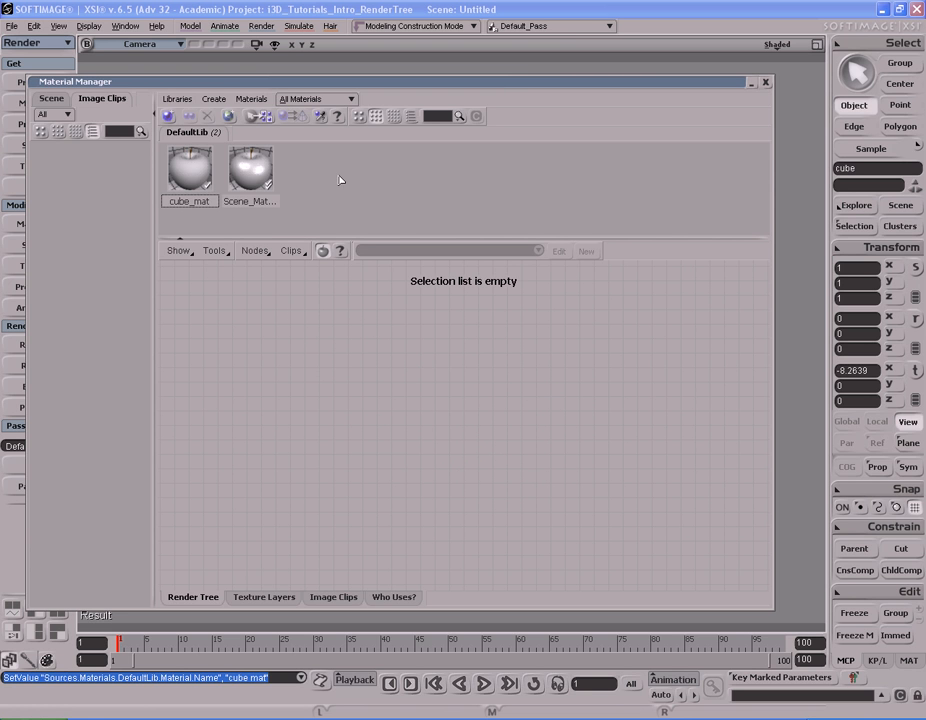
click(214, 99)
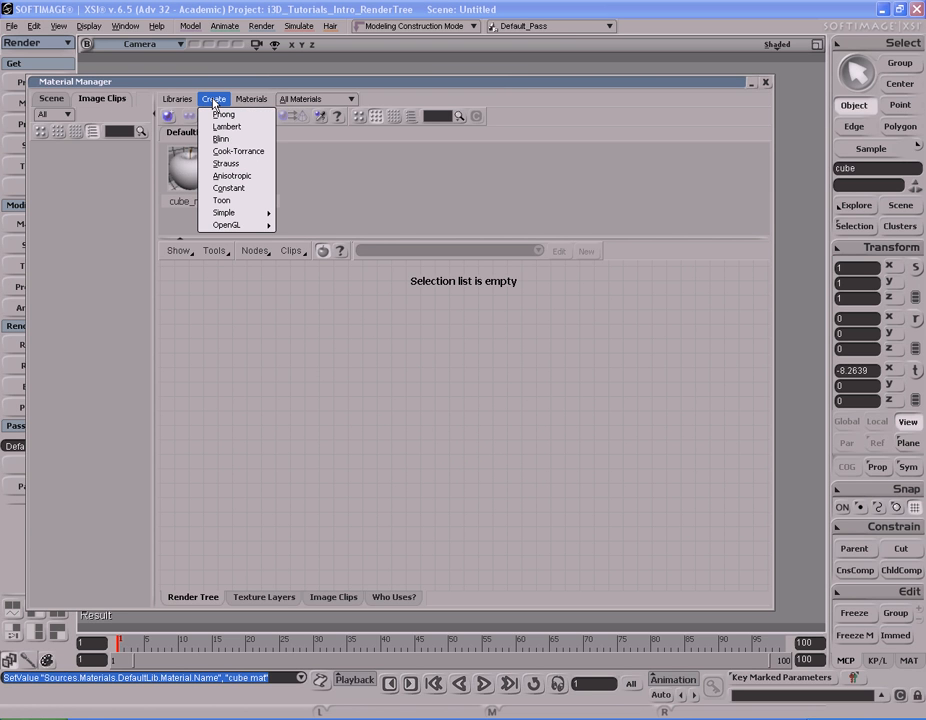
mouse_move(250, 101)
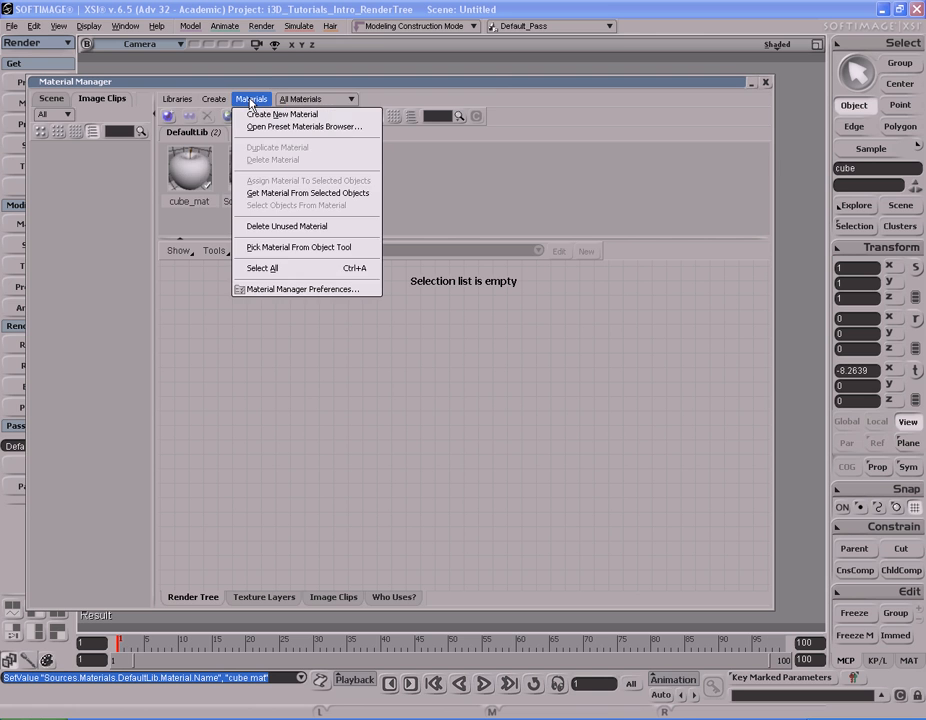
mouse_move(217, 100)
click(265, 115)
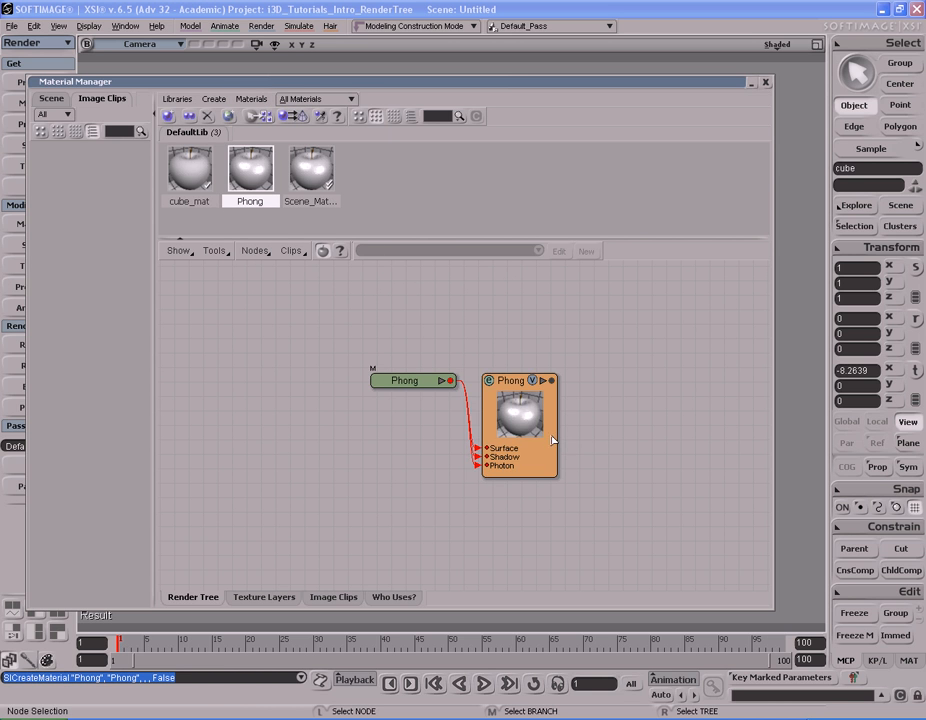
drag(529, 441, 574, 431)
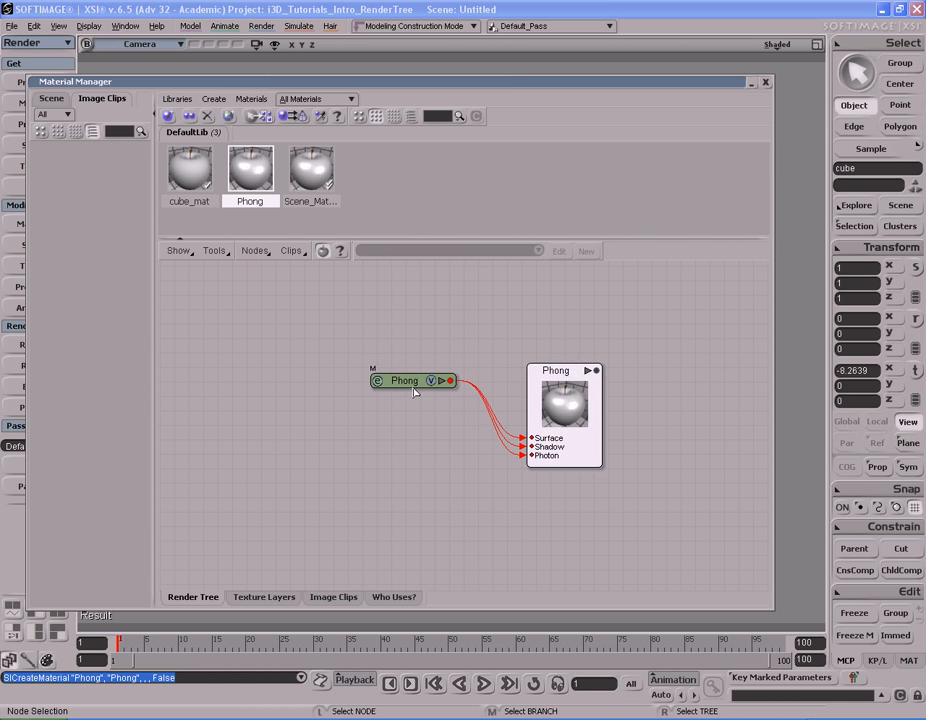
drag(409, 382, 368, 353)
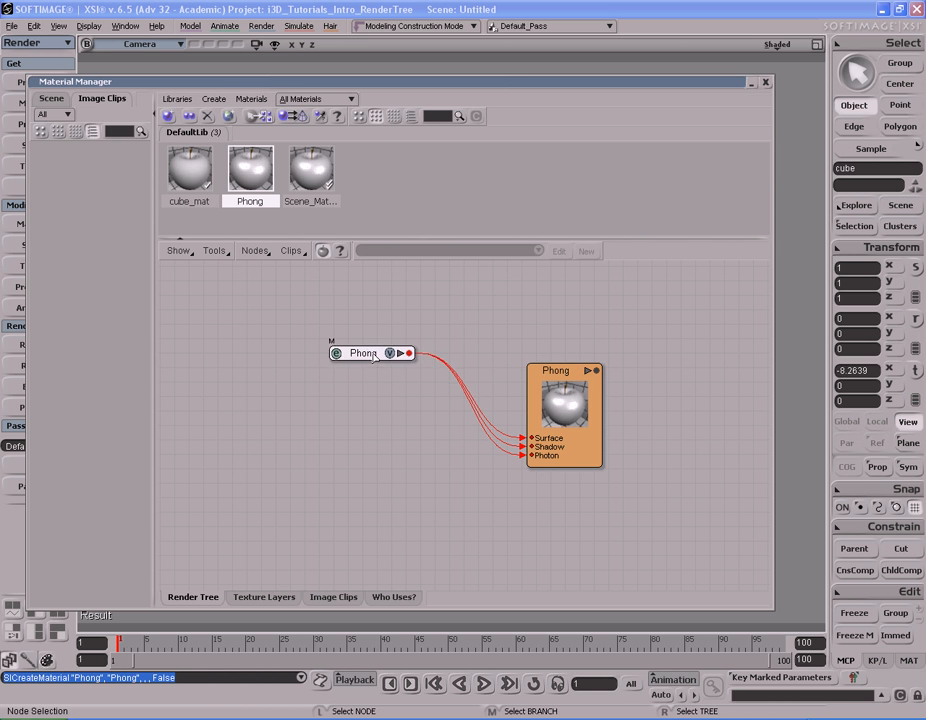
Rename the new Phong material torus_mat.
click(301, 176)
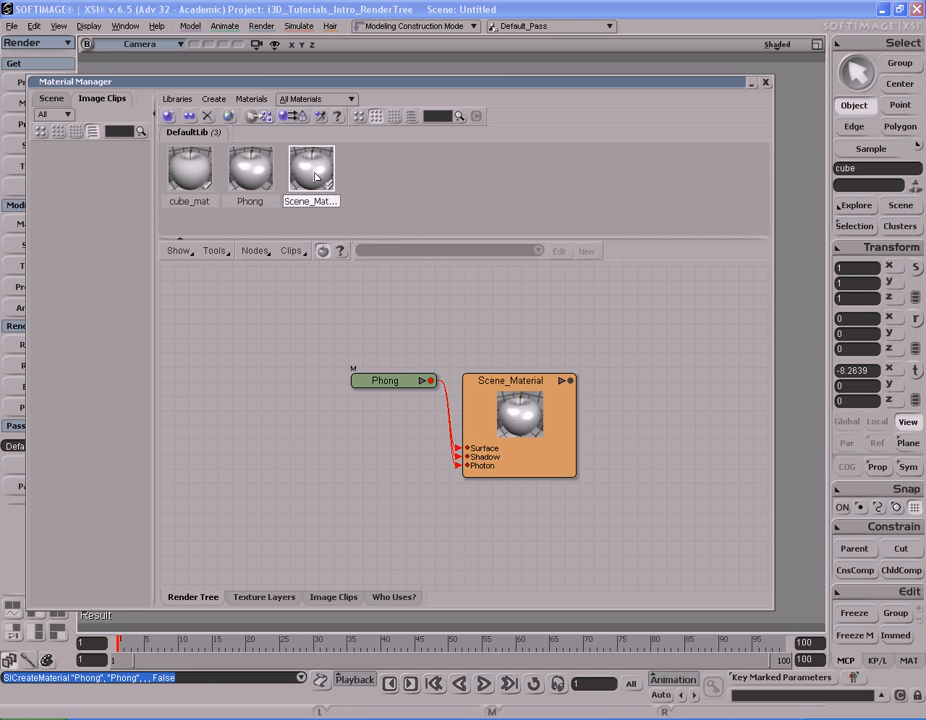
click(250, 170)
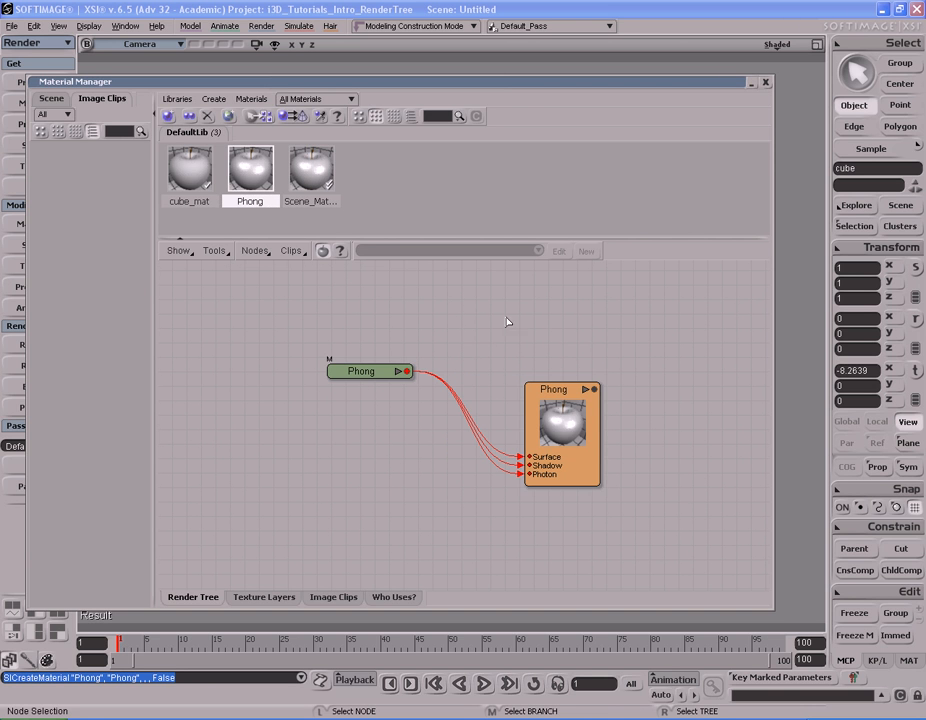
click(583, 471)
double_click(583, 471)
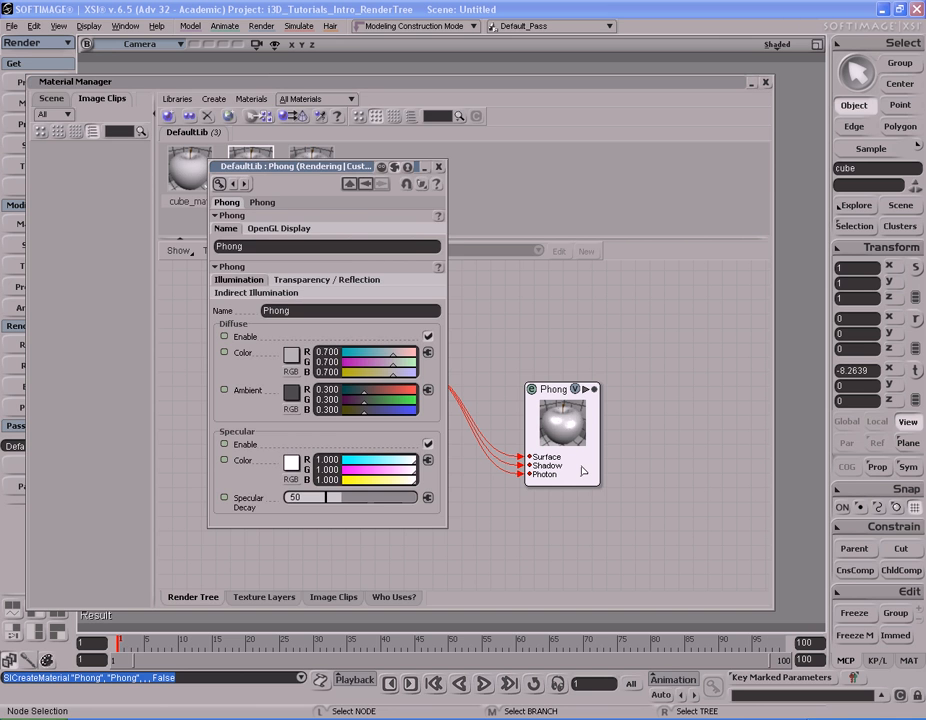
double_click(320, 247)
key(BackSpace)
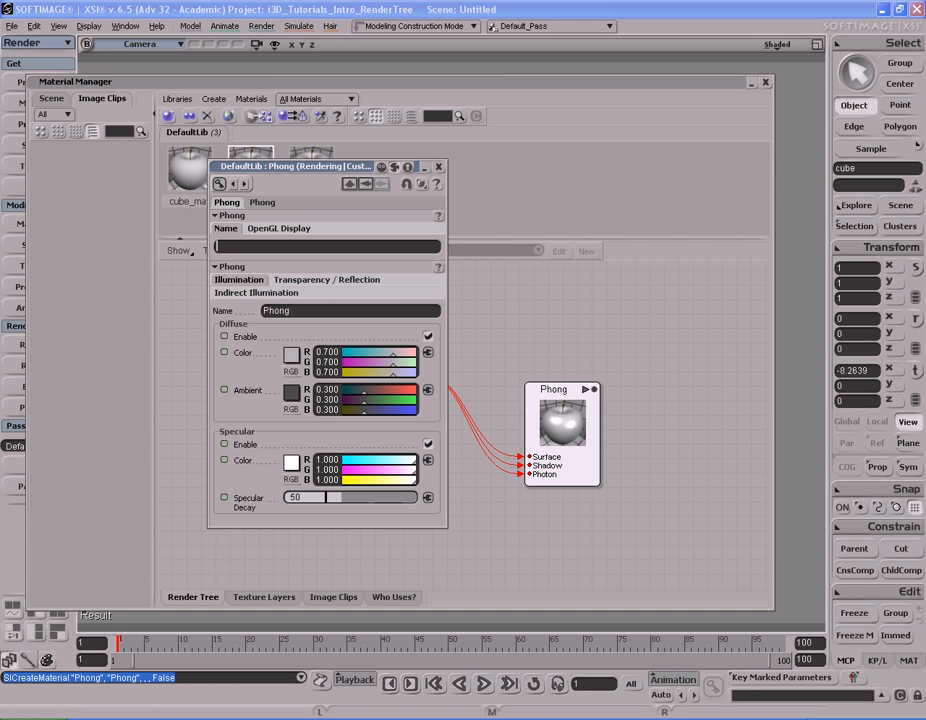
text(torus_mat)
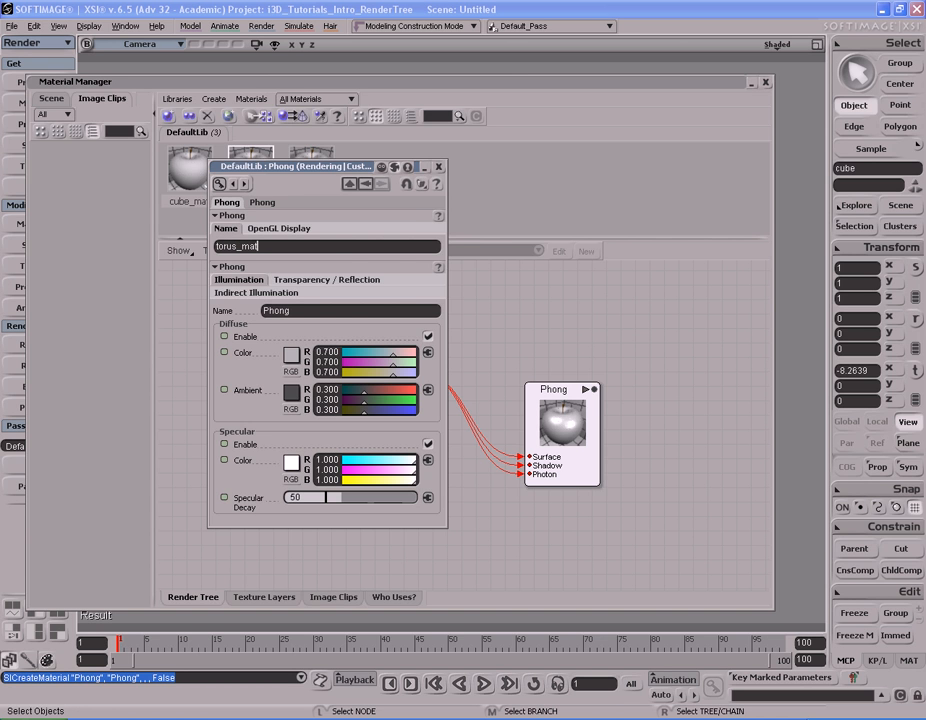
key(Return)
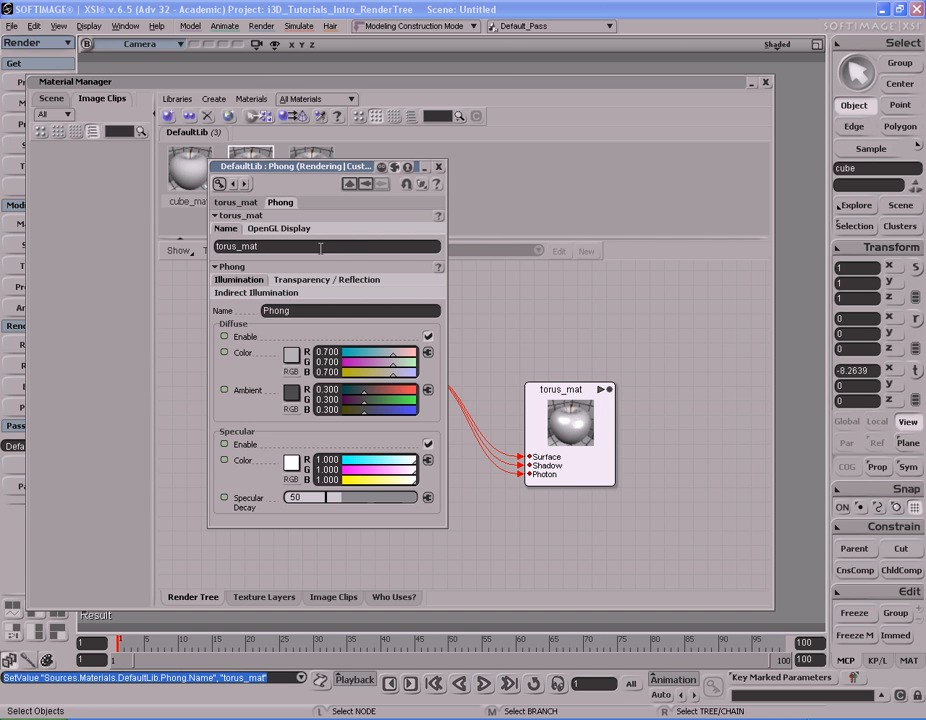
click(438, 167)
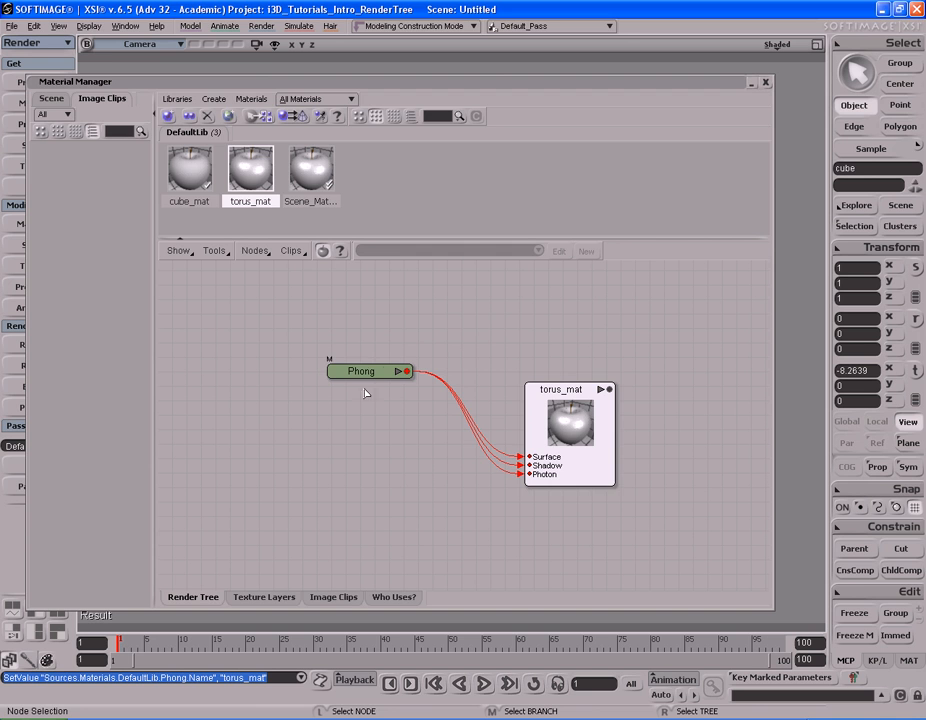
Add a Blinn illumination node to torus_mat's render tree and connect it to the Surface, Shadow and Photon inputs.
mouse_move(364, 377)
mouse_down()
mouse_move(424, 367)
mouse_move(362, 364)
mouse_up()
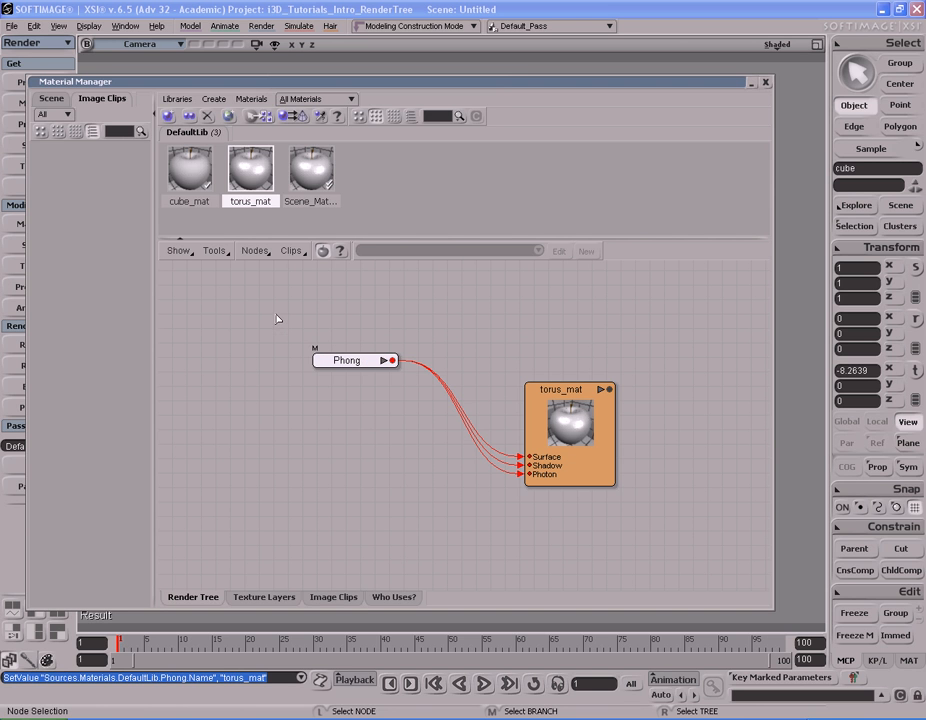
click(259, 254)
mouse_move(256, 266)
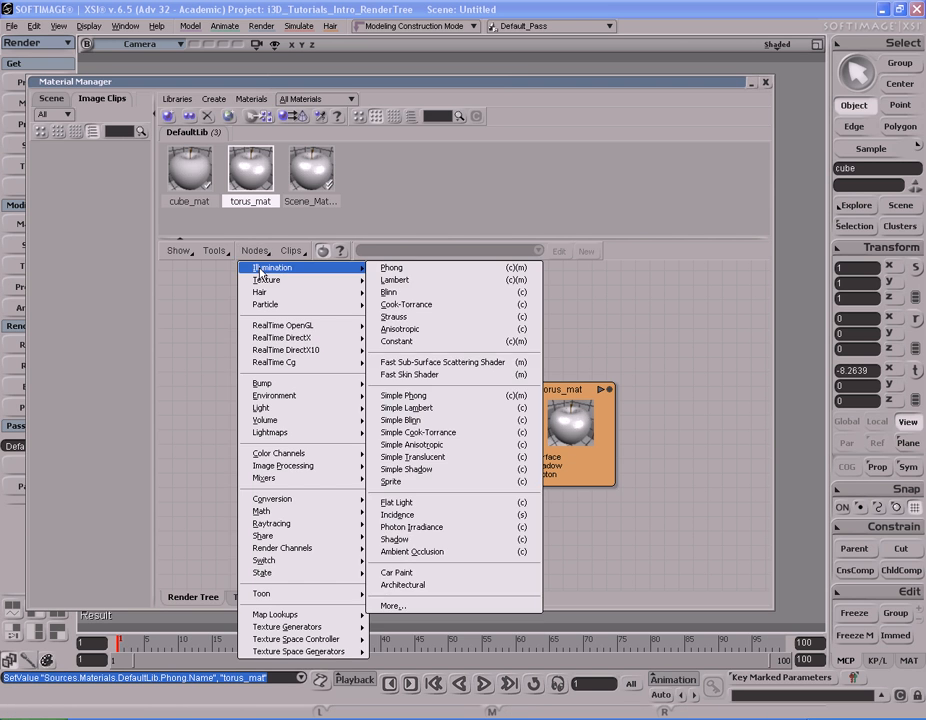
click(454, 294)
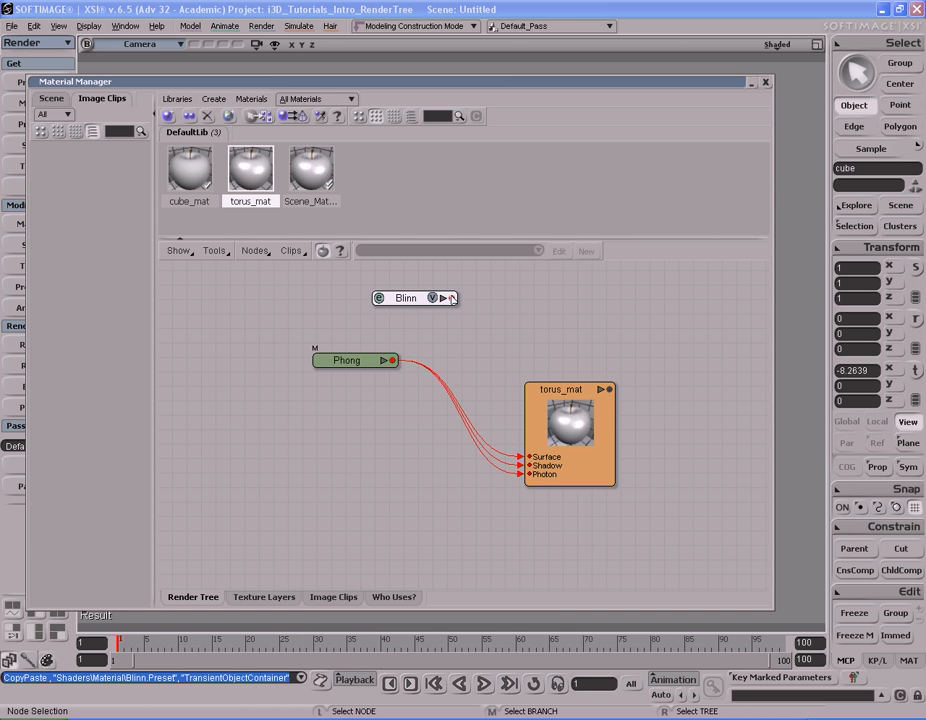
drag(451, 298, 575, 405)
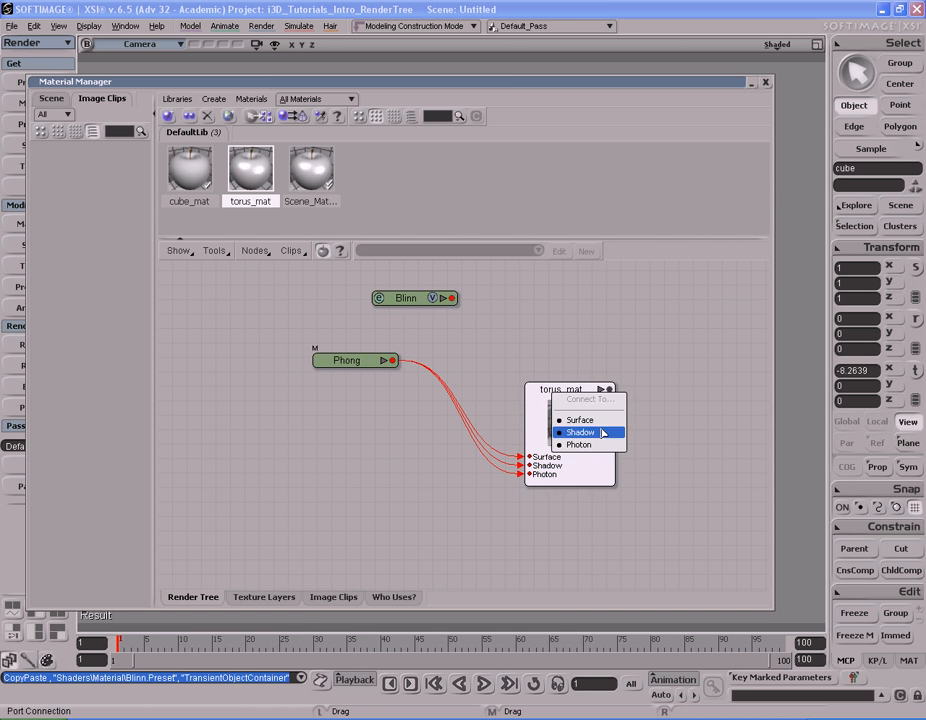
click(601, 422)
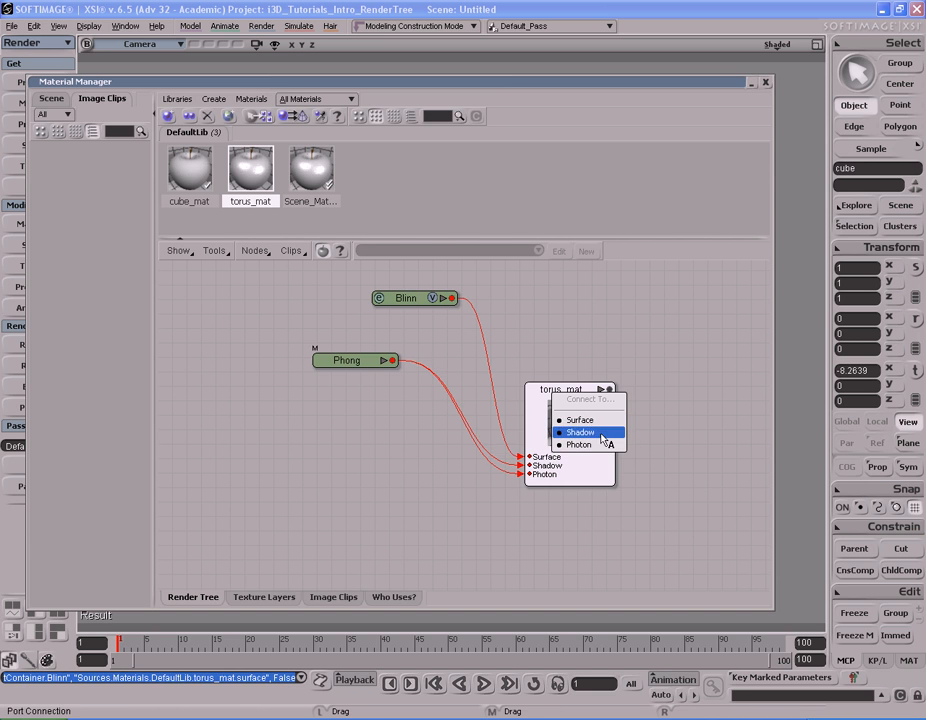
Delete the disconnected Phong node and automatically rearrange torus_mat's render tree.
click(352, 362)
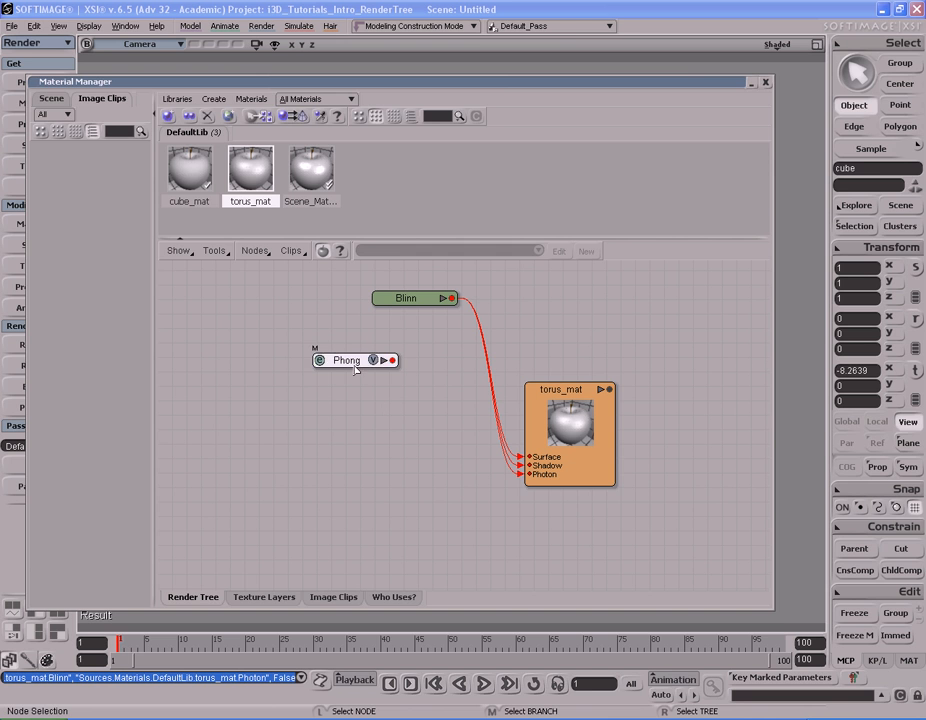
key(Delete)
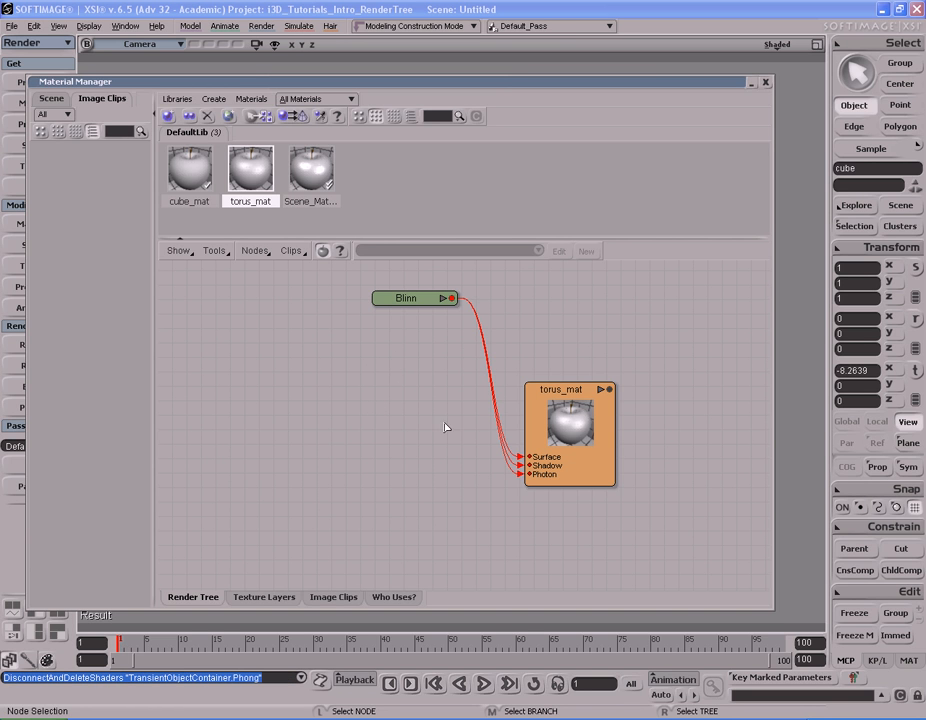
key(ctrl+r)
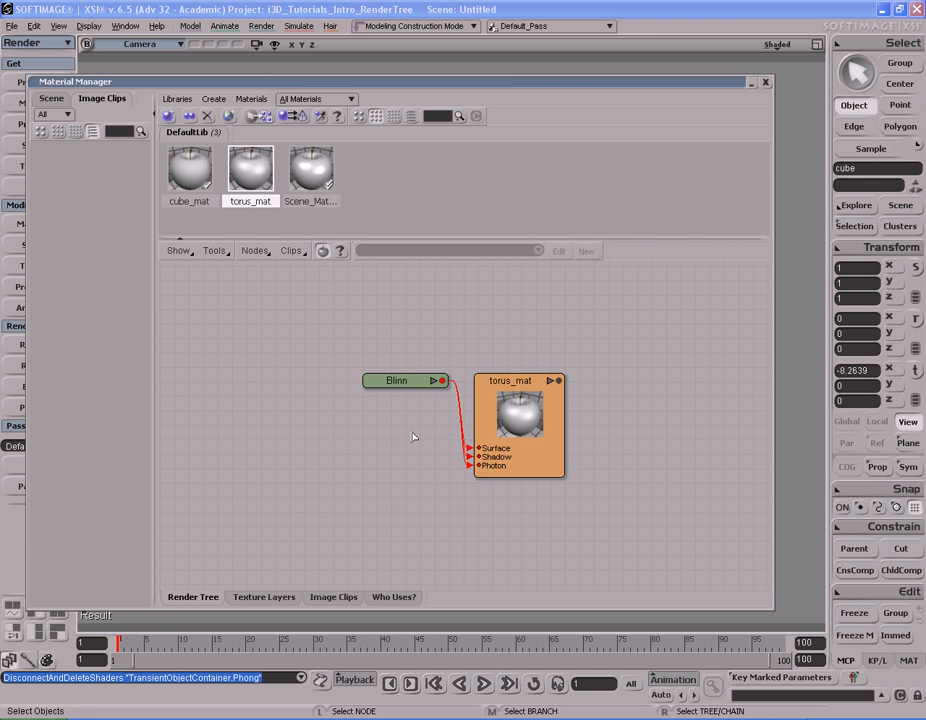
Set the Blinn shader's diffuse color to a bright blue of R 0.157, G 0.169, B 0.898.
double_click(395, 381)
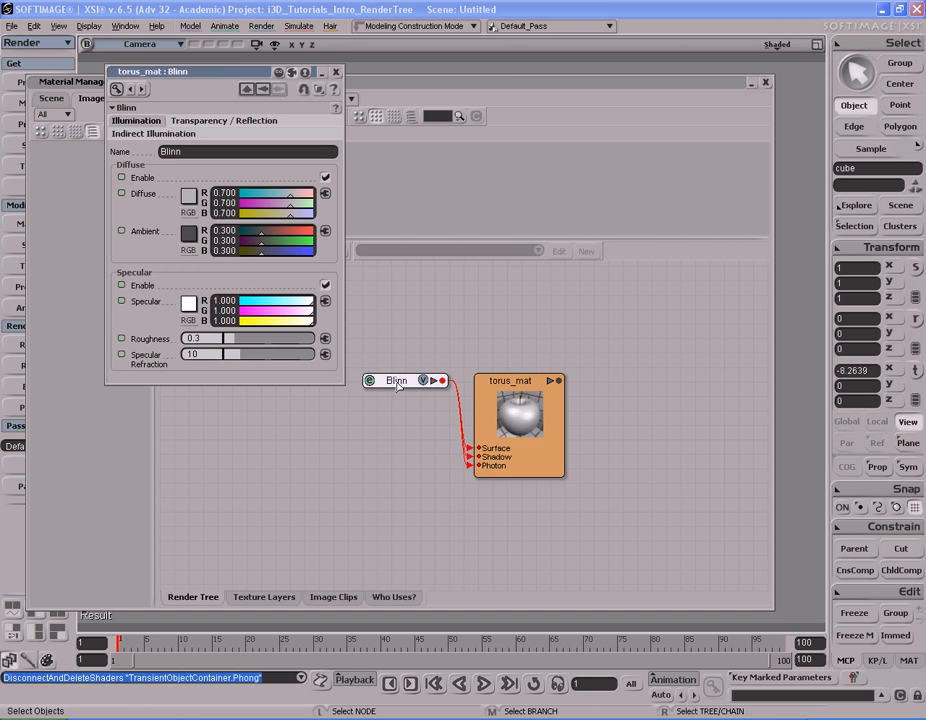
click(188, 196)
click(246, 224)
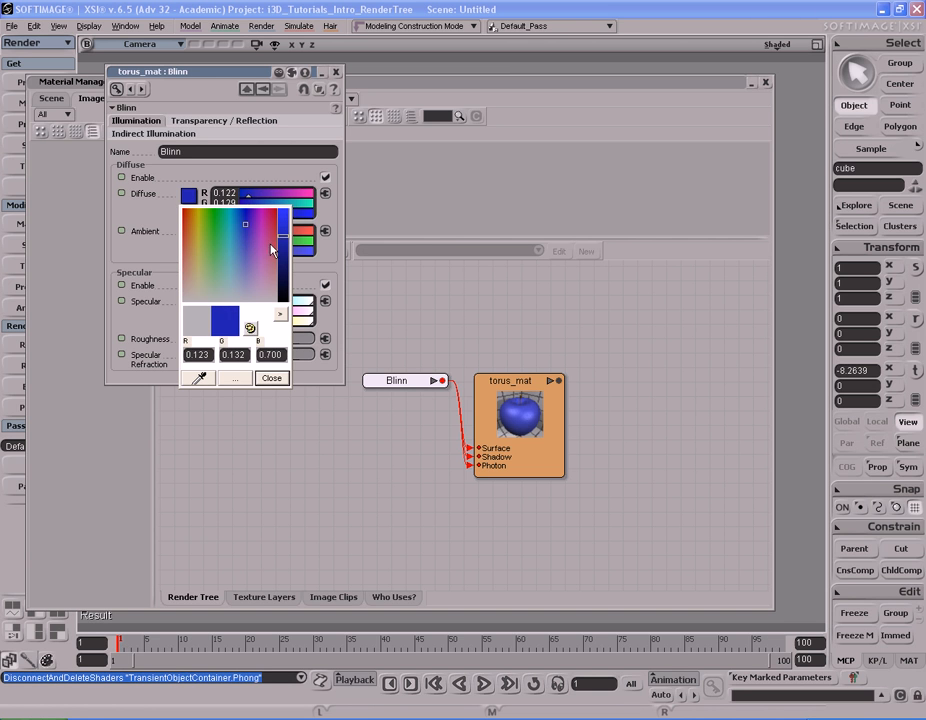
click(271, 378)
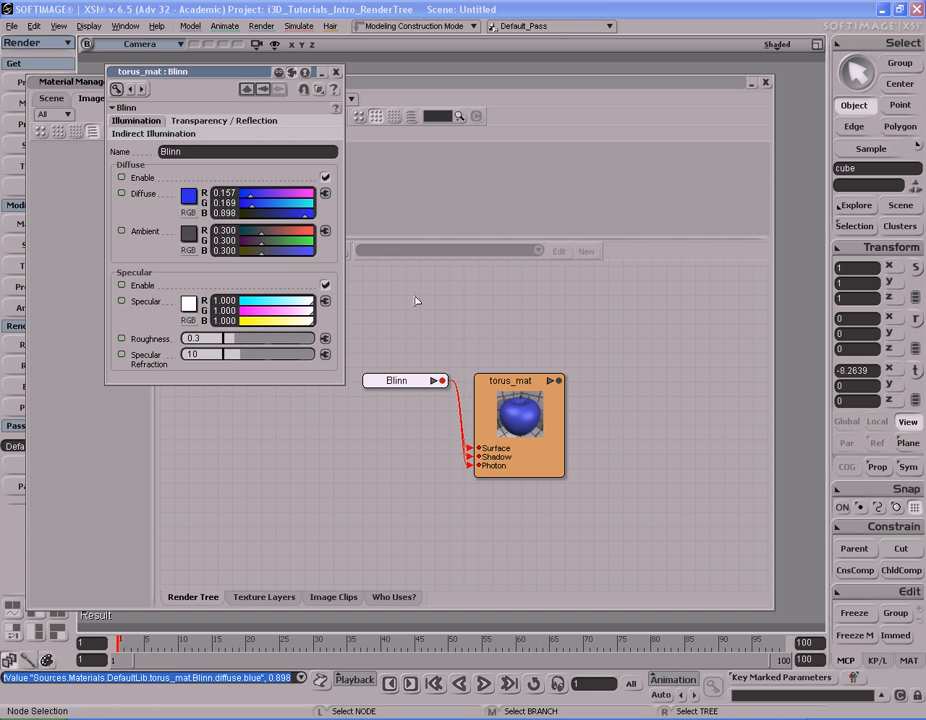
click(336, 71)
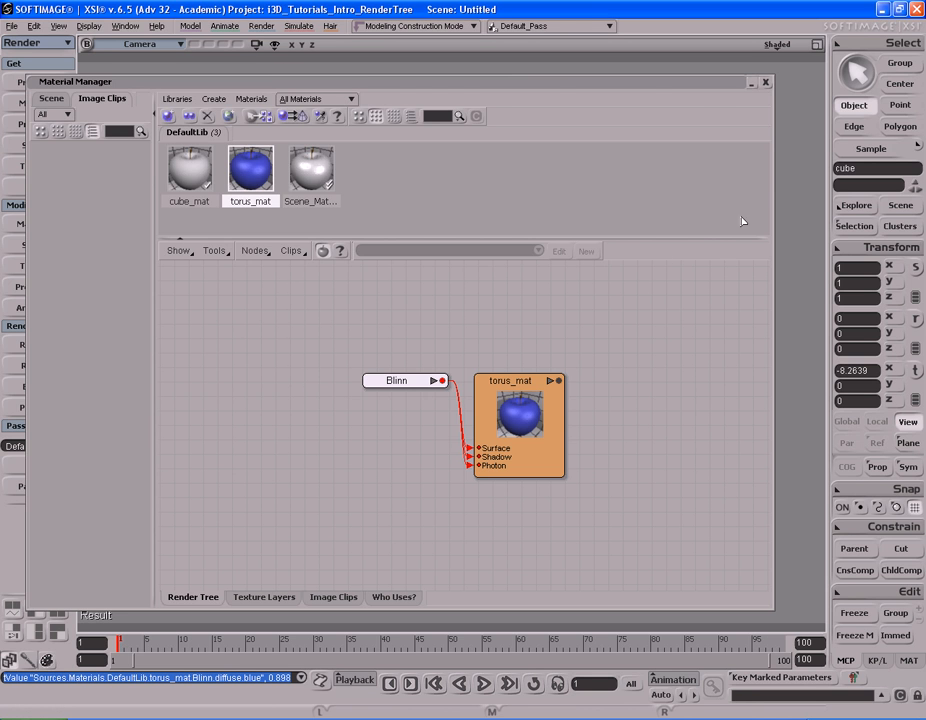
Preview the cube and torus in the camera view with a temporary render region, after collapsing the Material Manager.
double_click(444, 82)
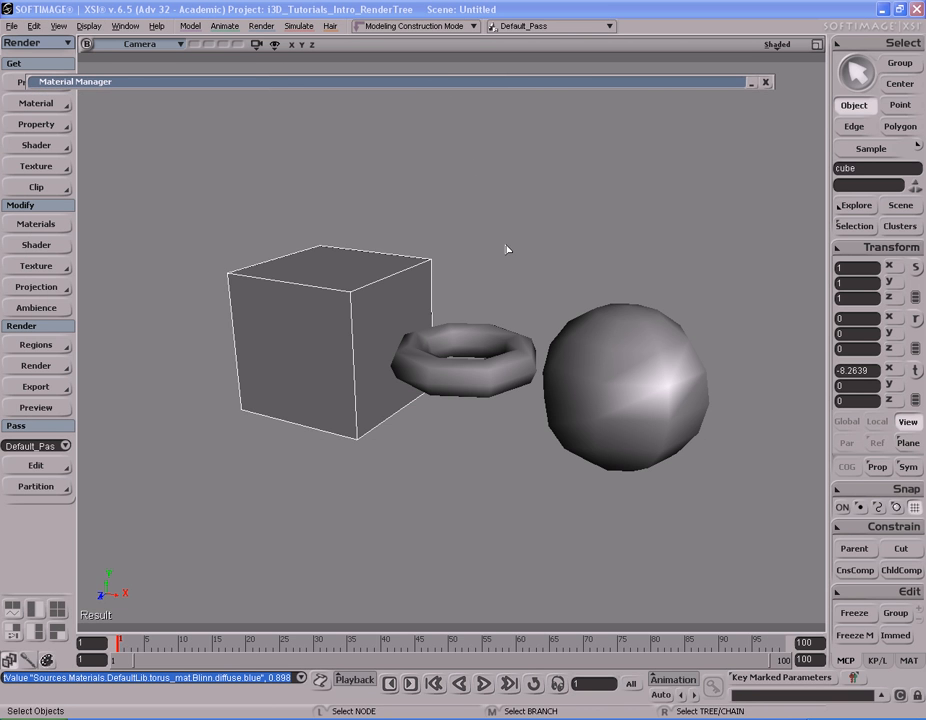
key(q)
mouse_move(566, 244)
mouse_down()
mouse_move(469, 318)
mouse_move(243, 456)
mouse_up()
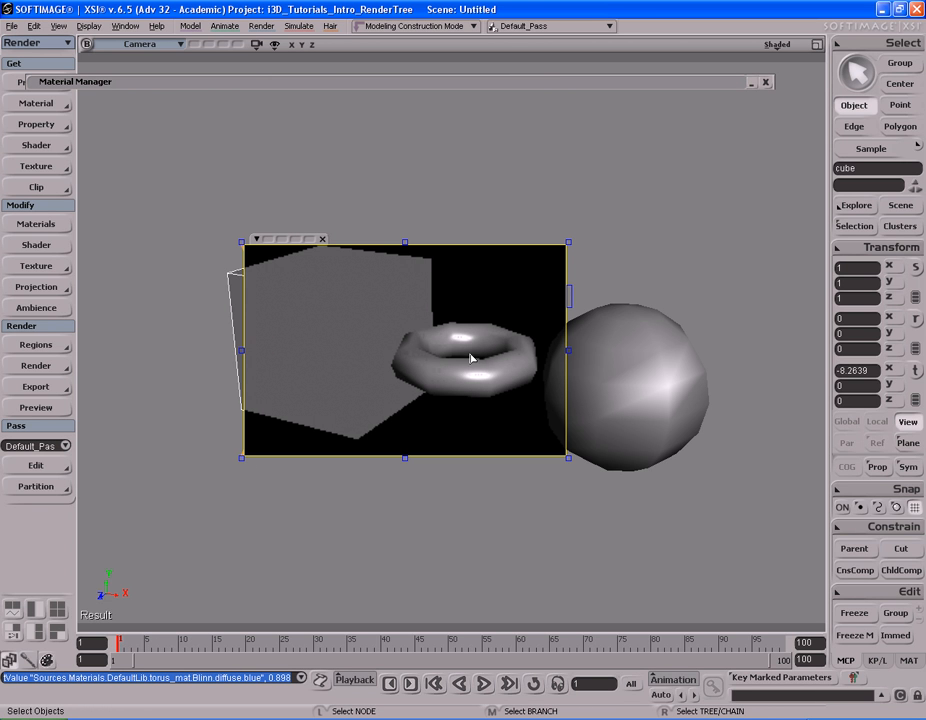
key(q)
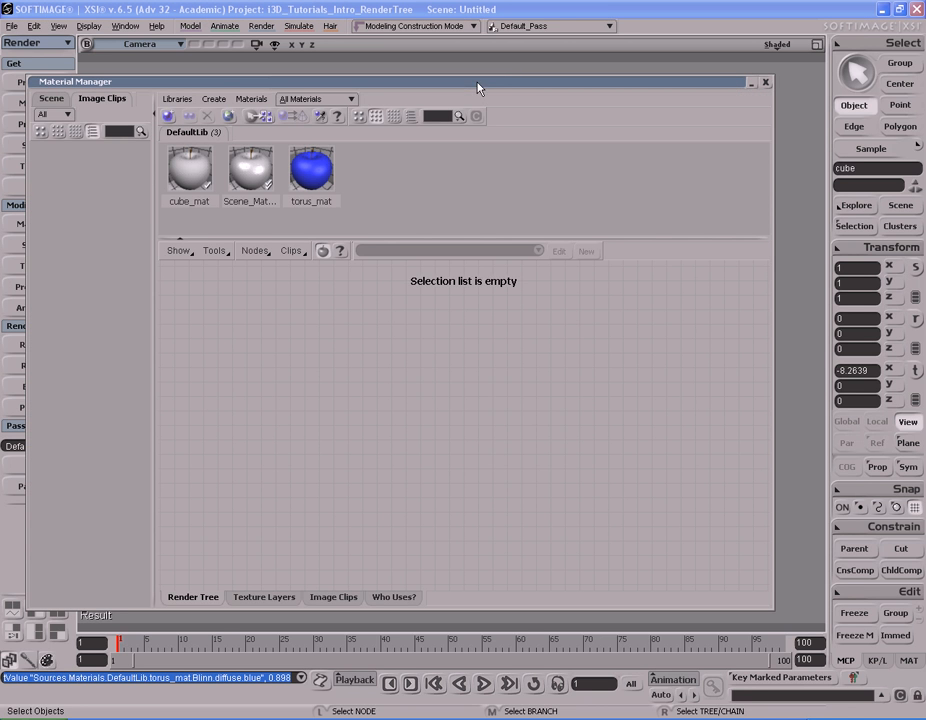
Select the torus in the camera view and assign torus_mat to it with Assign to Selection.
click(309, 174)
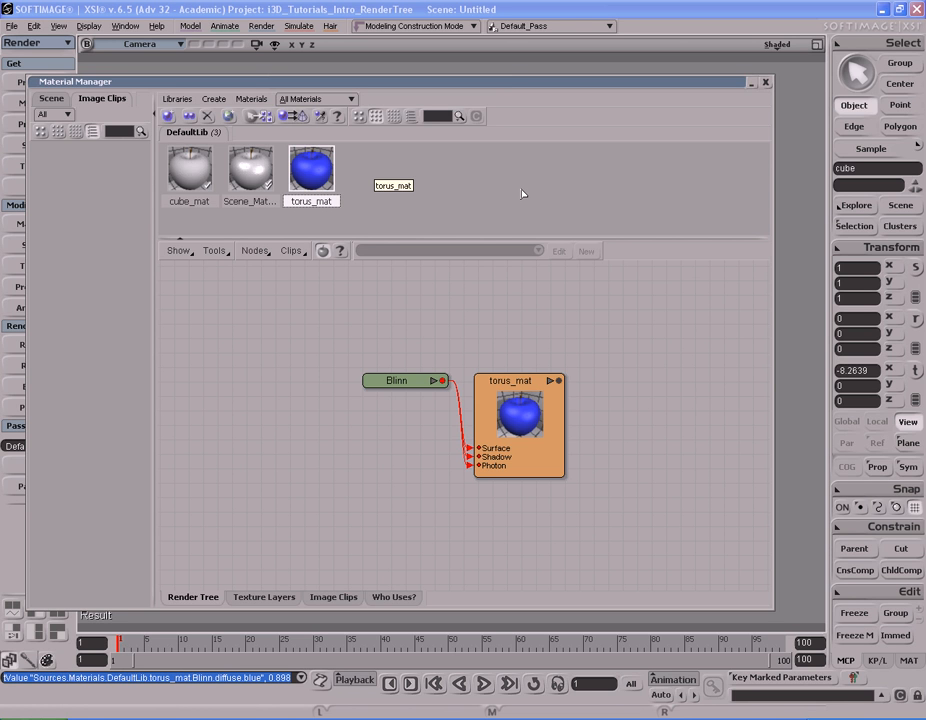
double_click(521, 80)
click(482, 335)
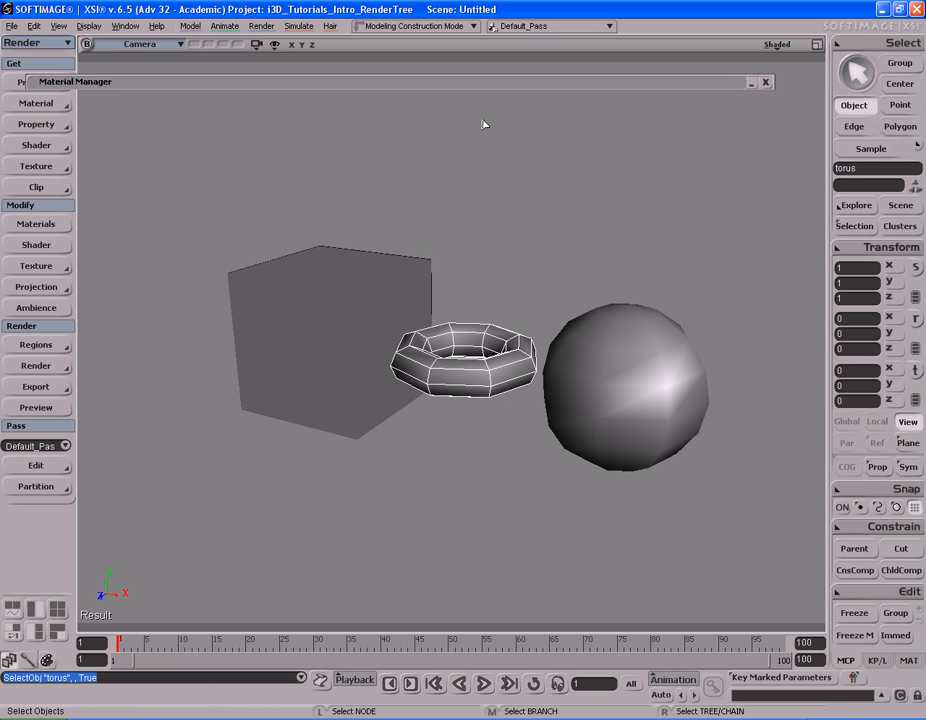
double_click(484, 82)
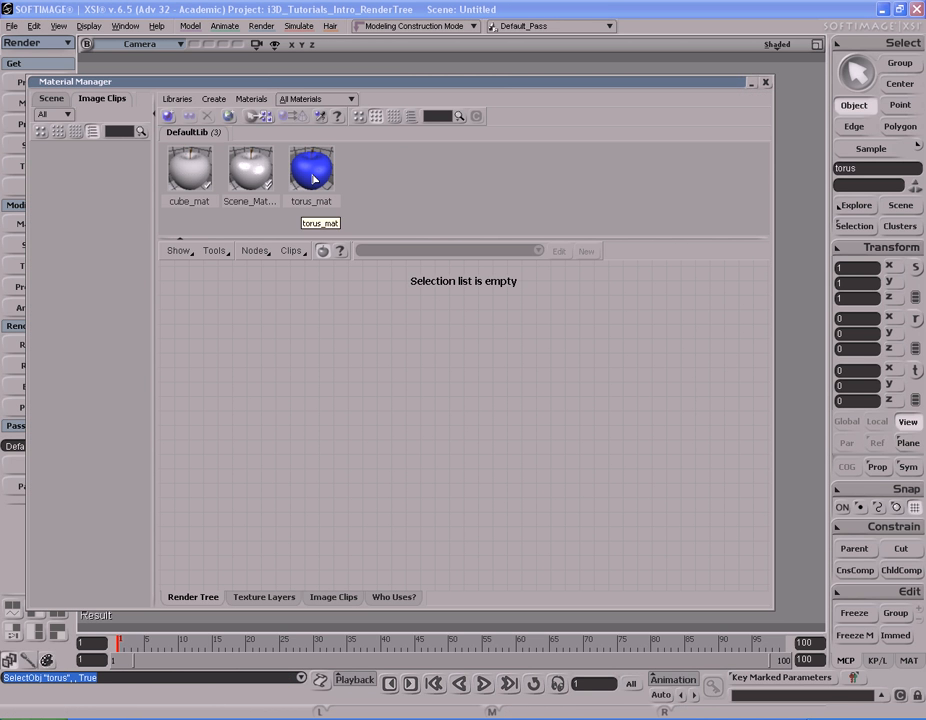
right_click(313, 179)
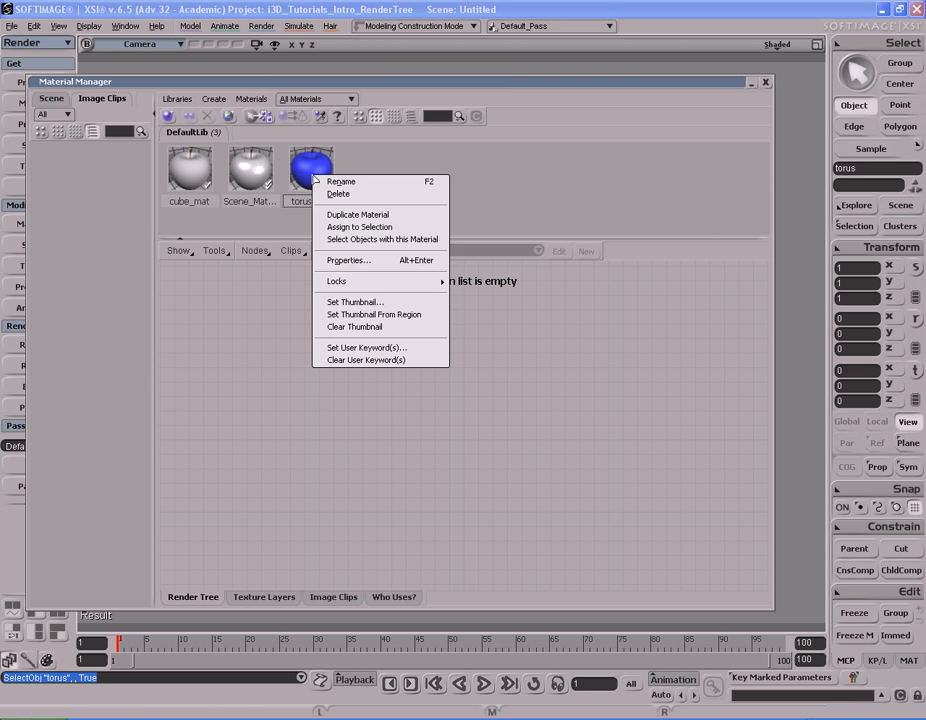
click(372, 228)
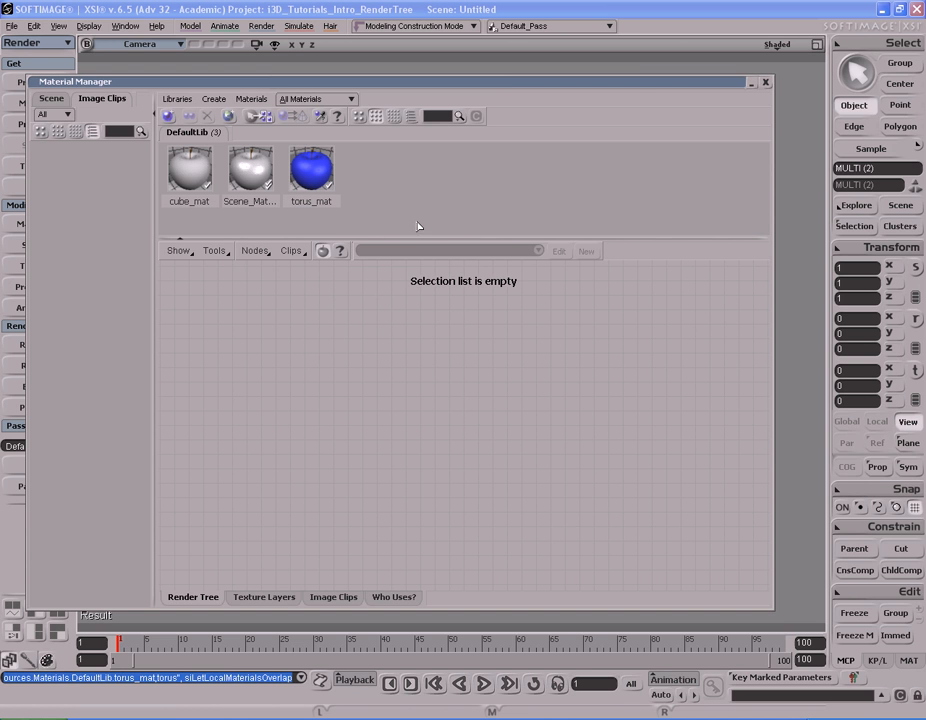
Preview the torus with its assigned torus_mat in a temporary render region.
double_click(641, 83)
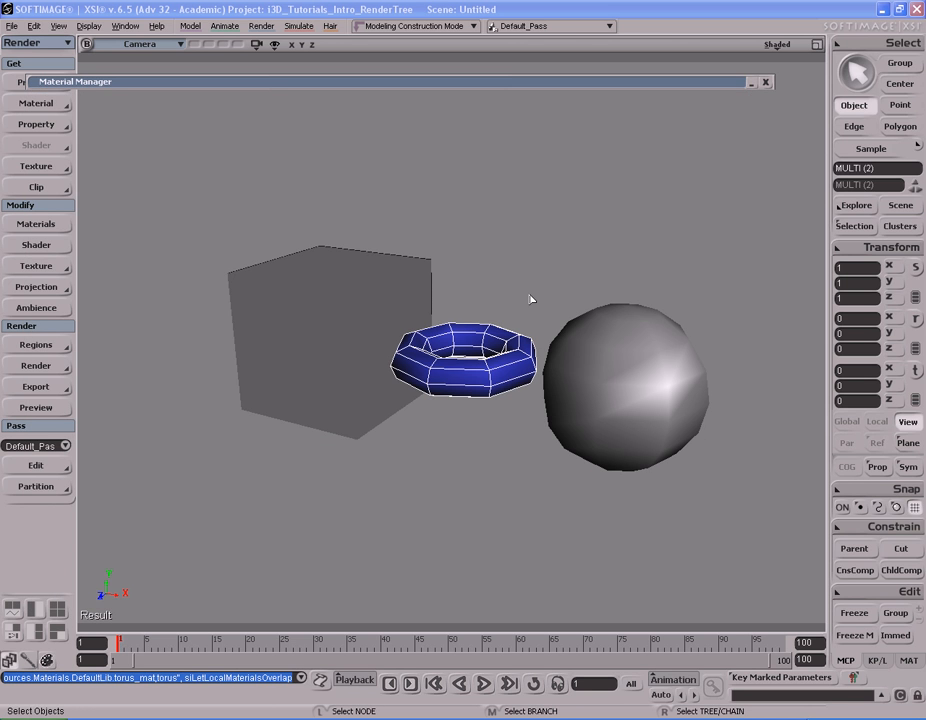
key(q)
drag(355, 241, 564, 451)
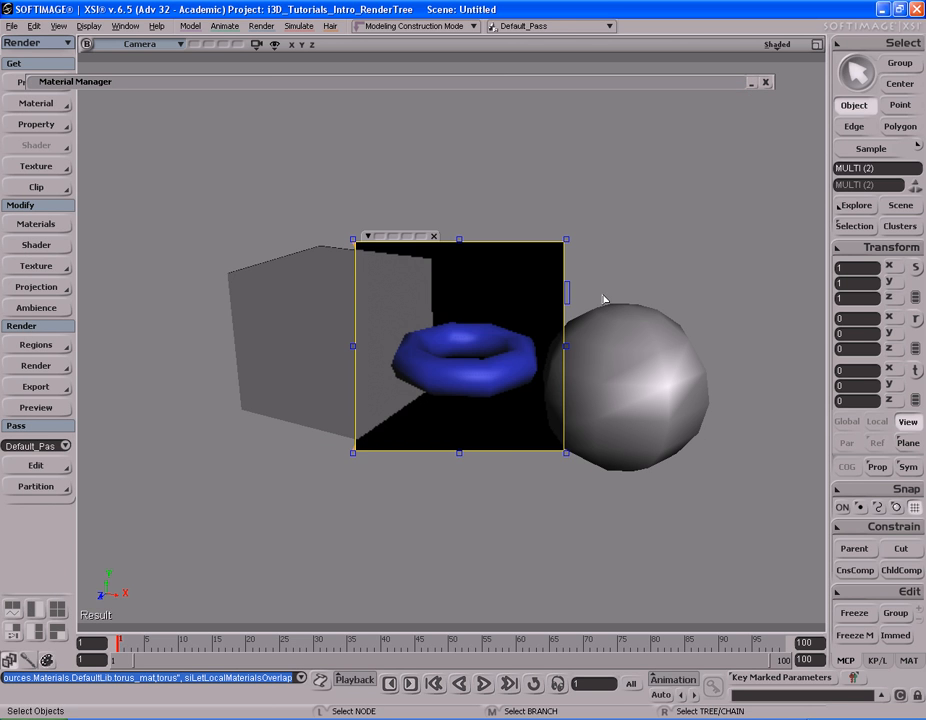
key(q)
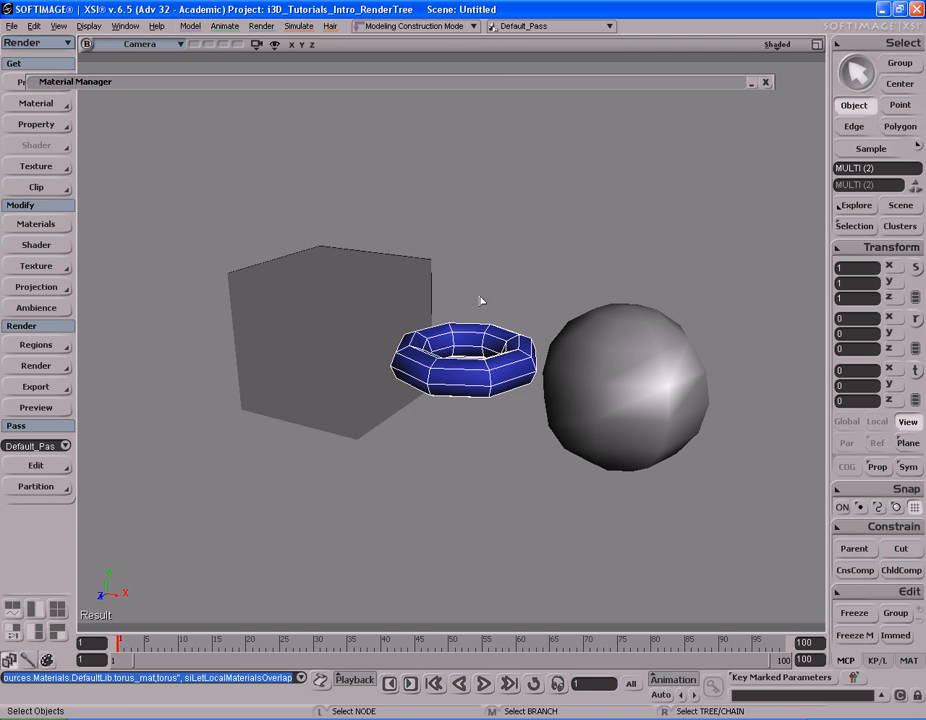
Undo the assignment of torus_mat to the torus.
double_click(519, 86)
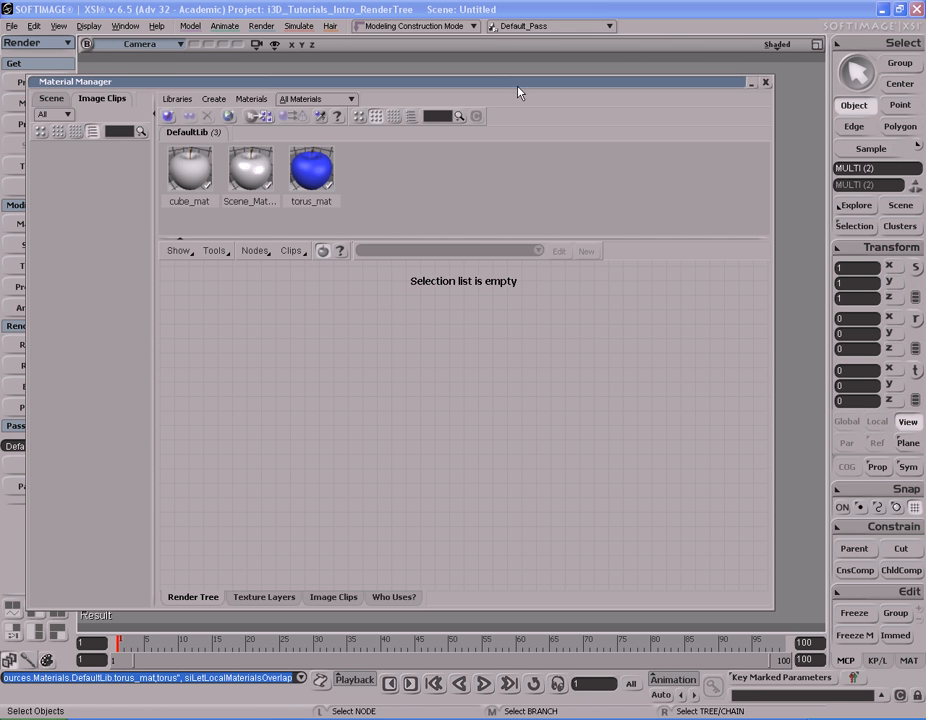
click(307, 185)
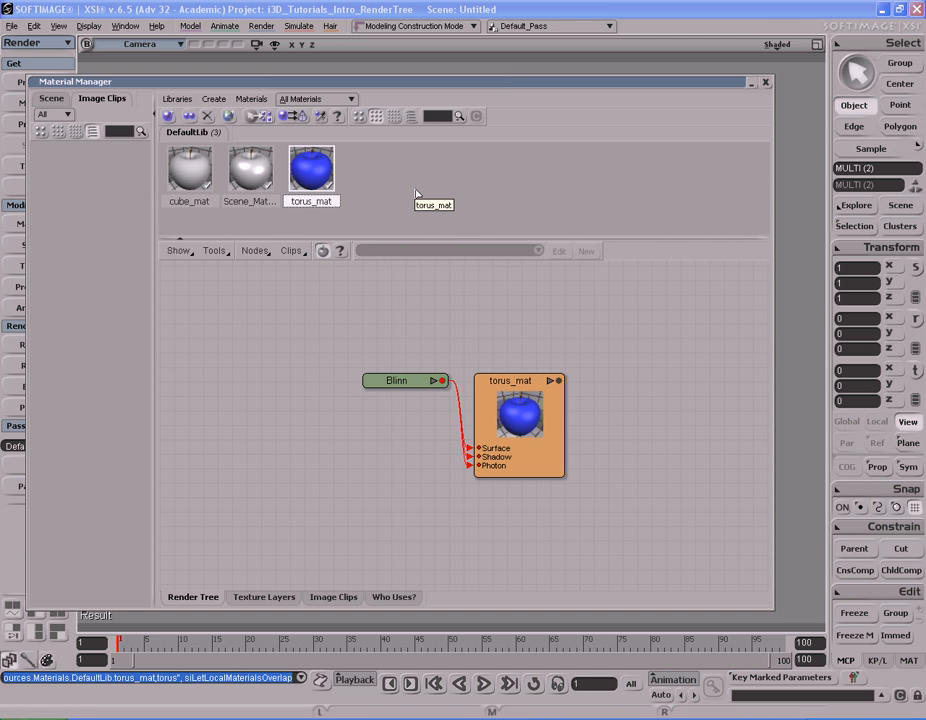
double_click(372, 81)
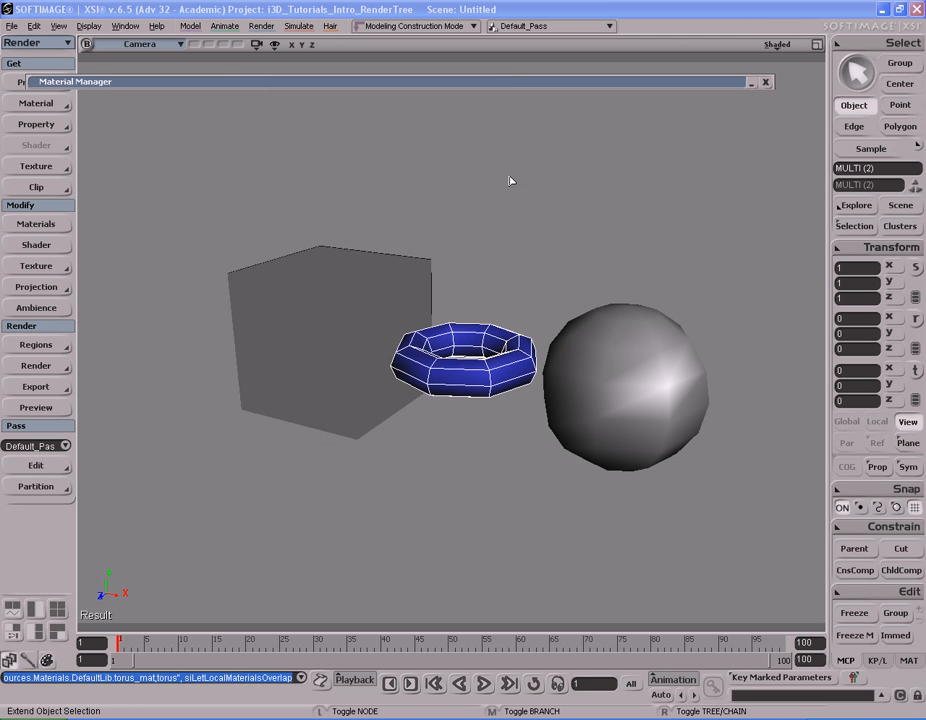
key(ctrl+z)
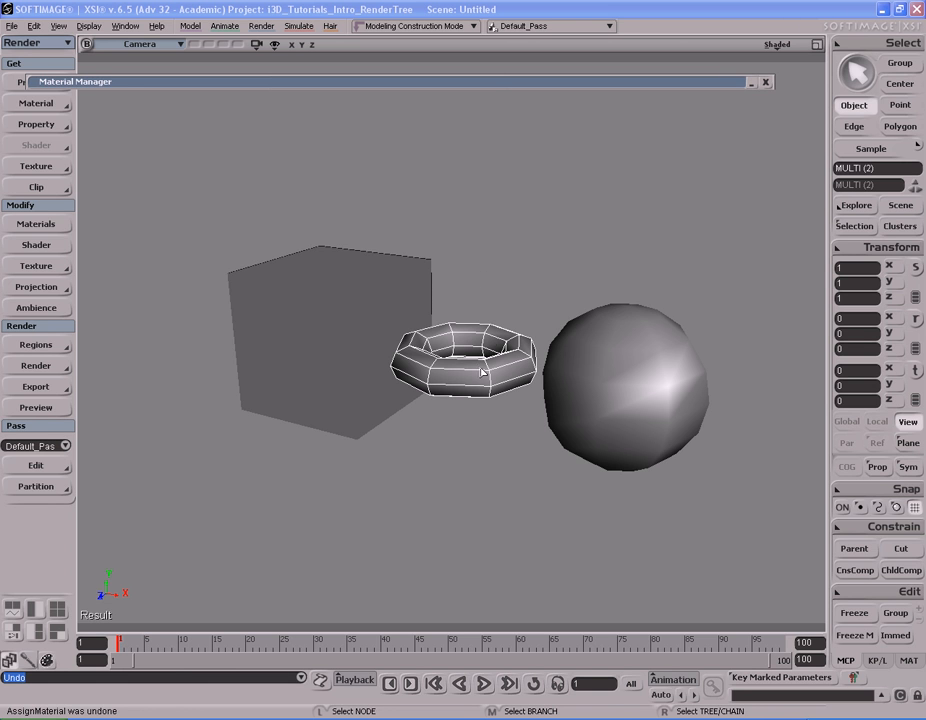
Narrow the Material Manager to expose the torus and apply torus_mat directly onto it in the camera view.
double_click(489, 87)
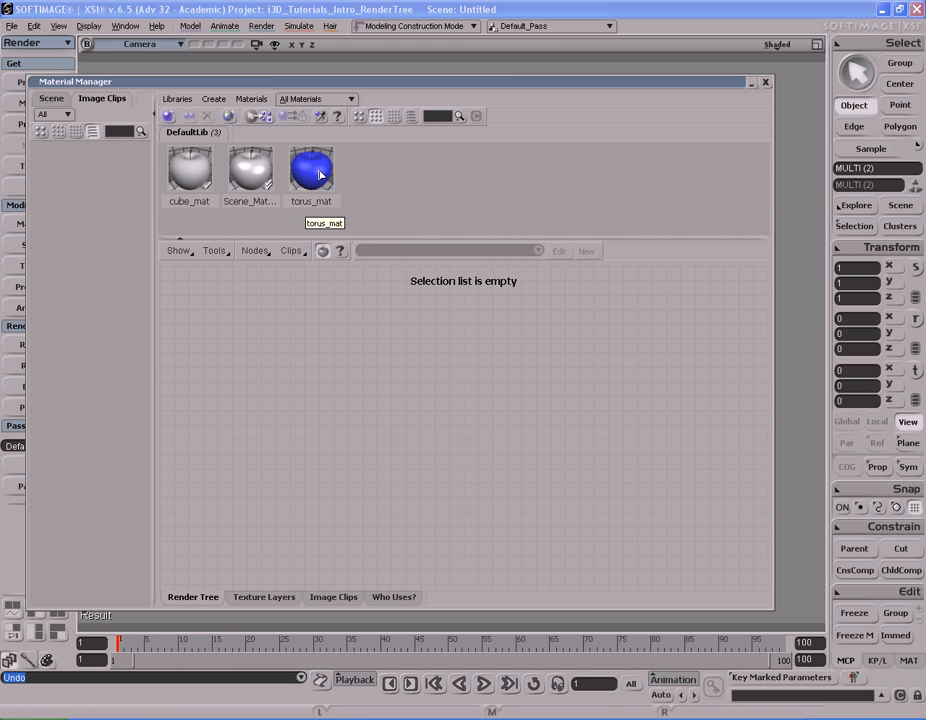
drag(750, 531, 362, 508)
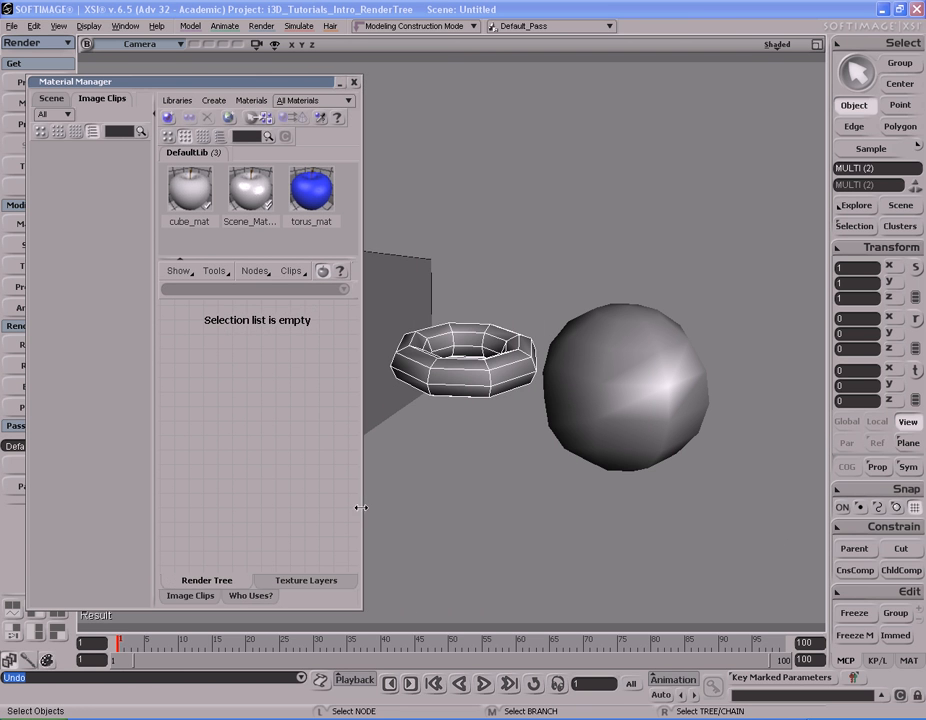
key(s)
right_drag(517, 330, 560, 366)
middle_drag(681, 381, 562, 388)
right_drag(562, 388, 591, 382)
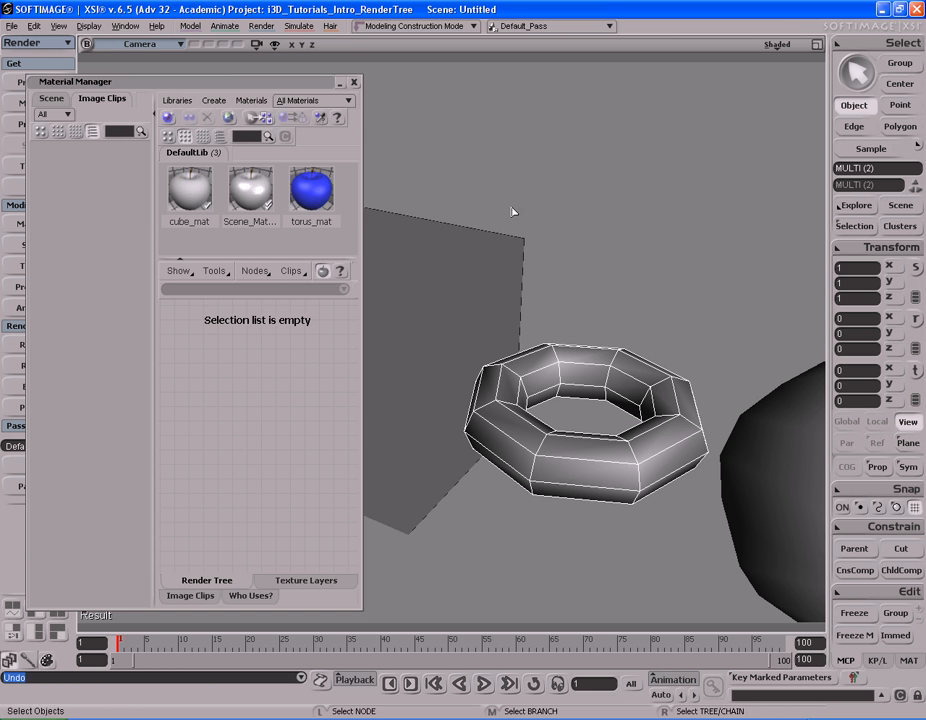
click(318, 195)
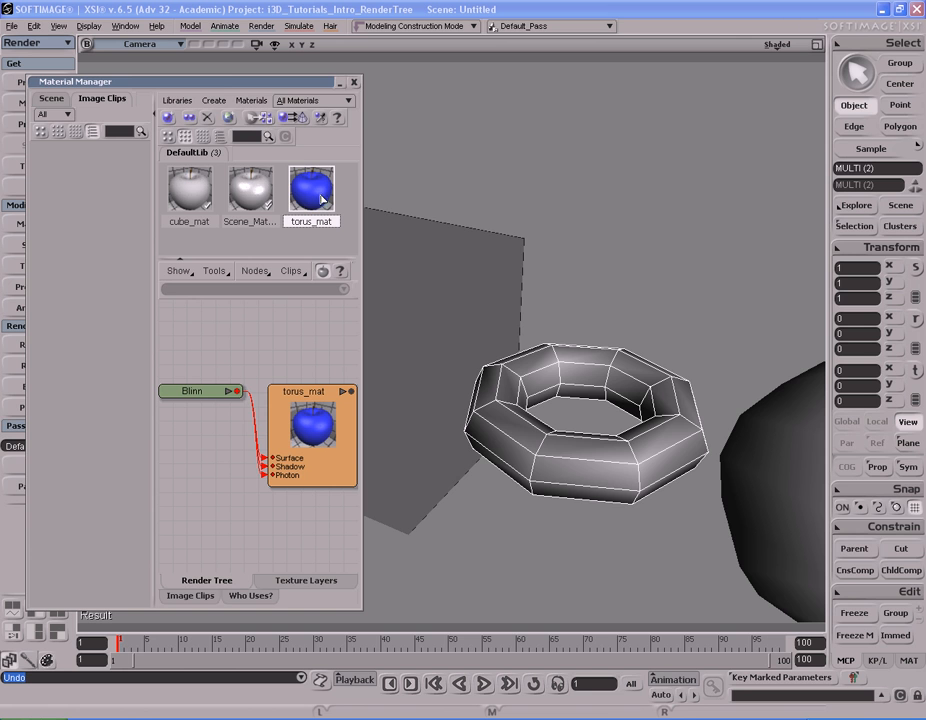
drag(630, 380, 624, 372)
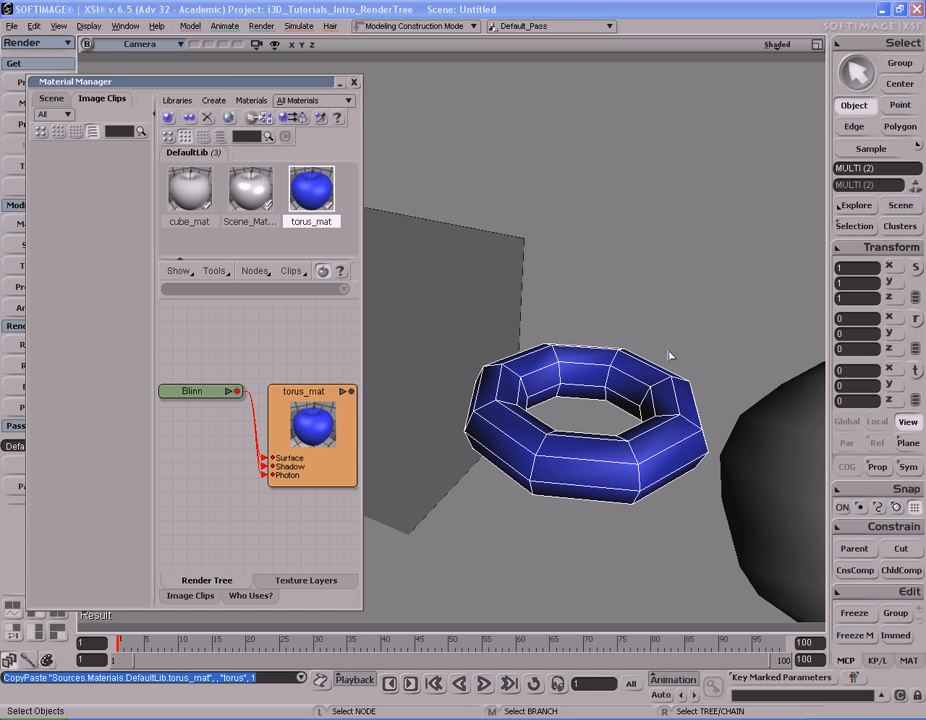
Check the torus's applied material up close with a temporary render region around it.
key(q)
drag(740, 302, 404, 543)
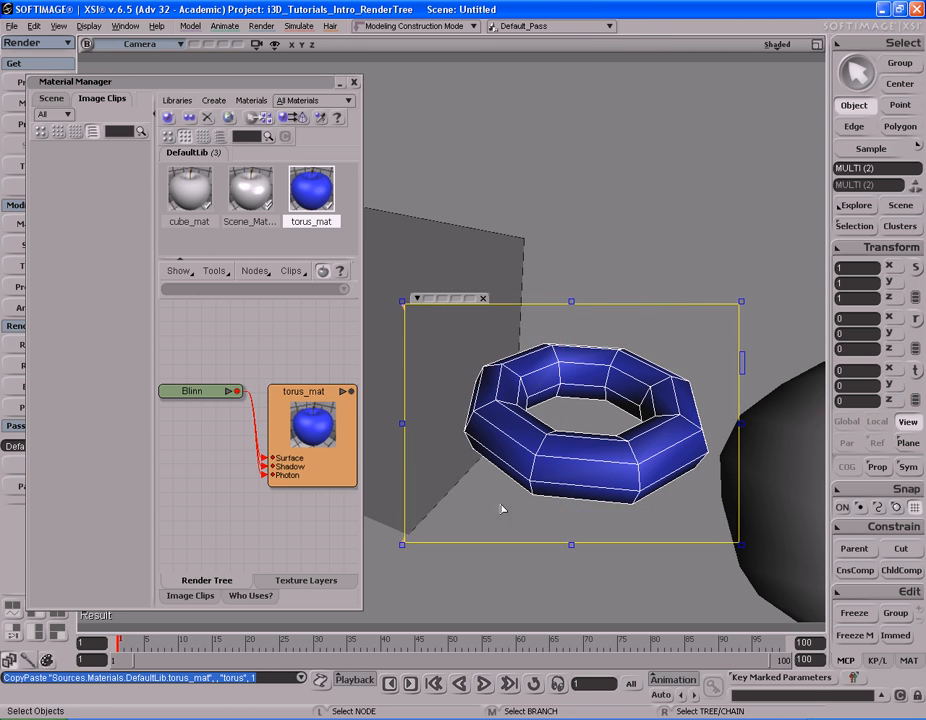
key(q)
middle_click(635, 268)
Widen the Material Manager and move the Blinn node slightly away from the torus_mat node in the render tree.
key(s)
middle_drag(620, 314, 560, 395)
drag(602, 371, 577, 389)
right_drag(577, 389, 582, 378)
drag(559, 389, 568, 380)
right_drag(584, 378, 585, 382)
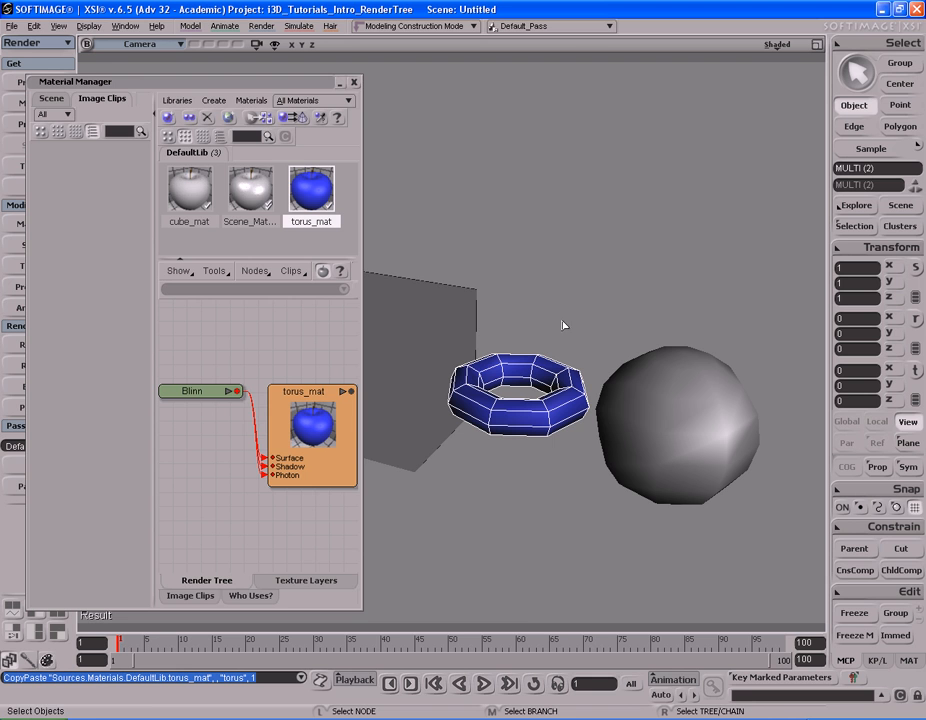
drag(362, 372, 670, 370)
key(a)
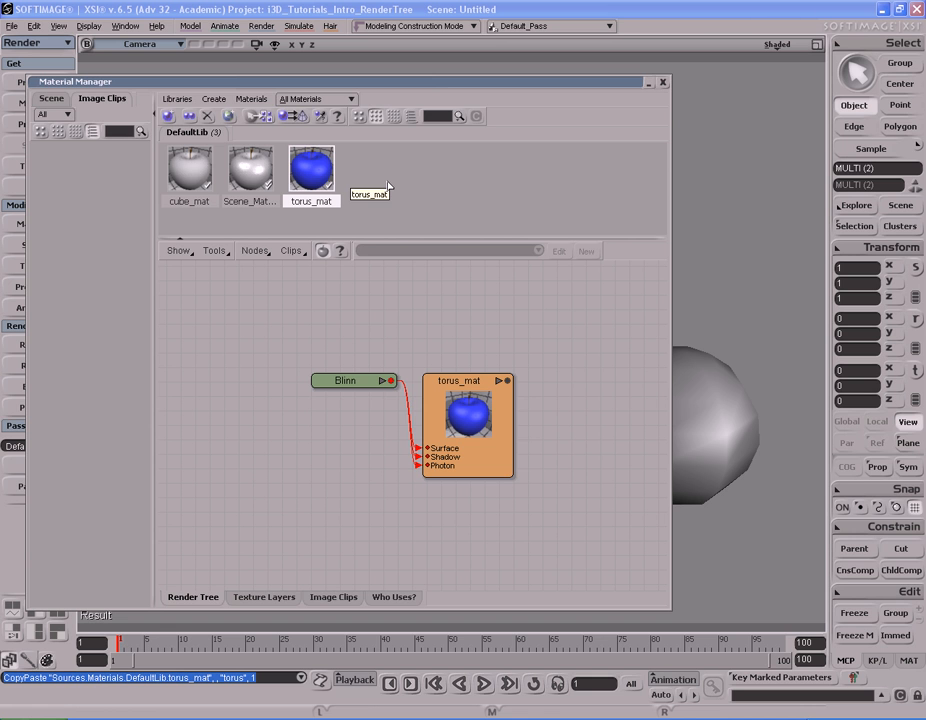
drag(346, 376, 321, 367)
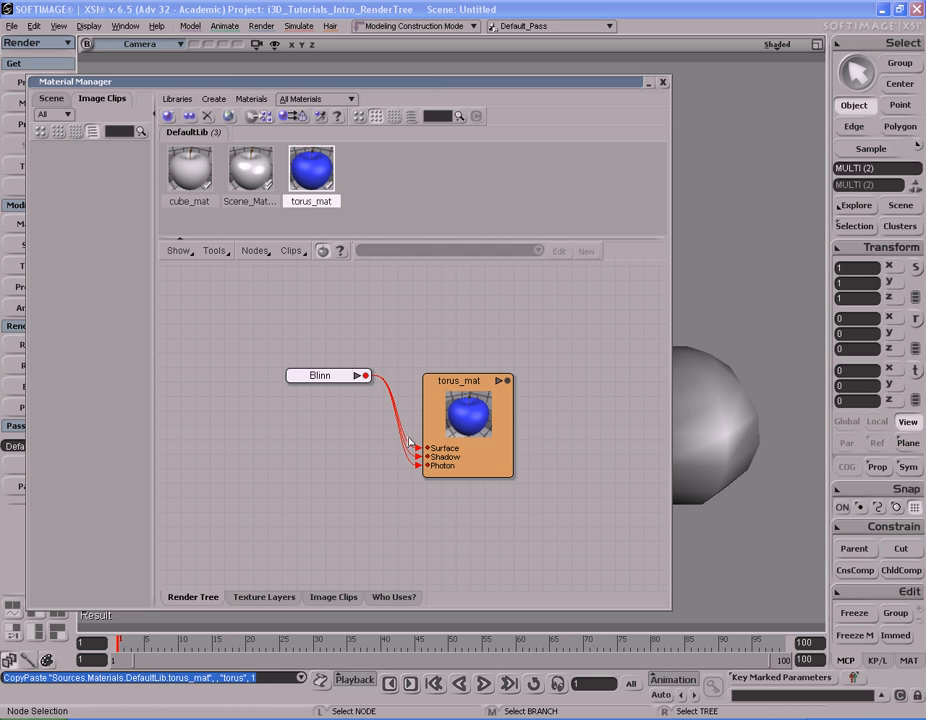
Check which objects use torus_mat, and return to its render tree.
click(407, 600)
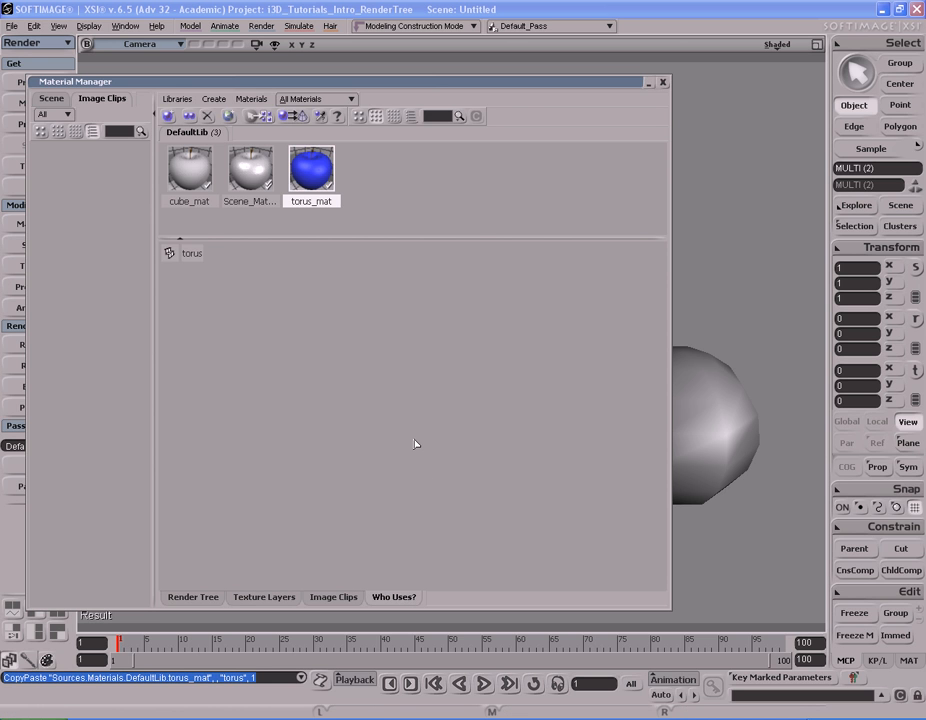
click(193, 597)
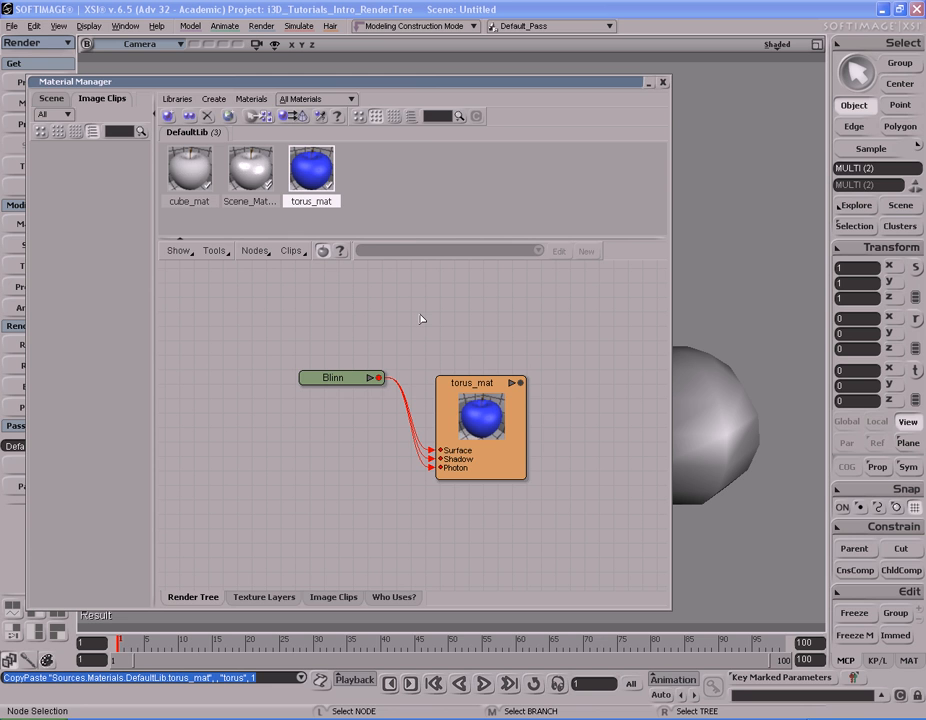
Collapse the Material Manager and examine the cube, torus and sphere from a closer, higher angle in the camera view.
double_click(422, 86)
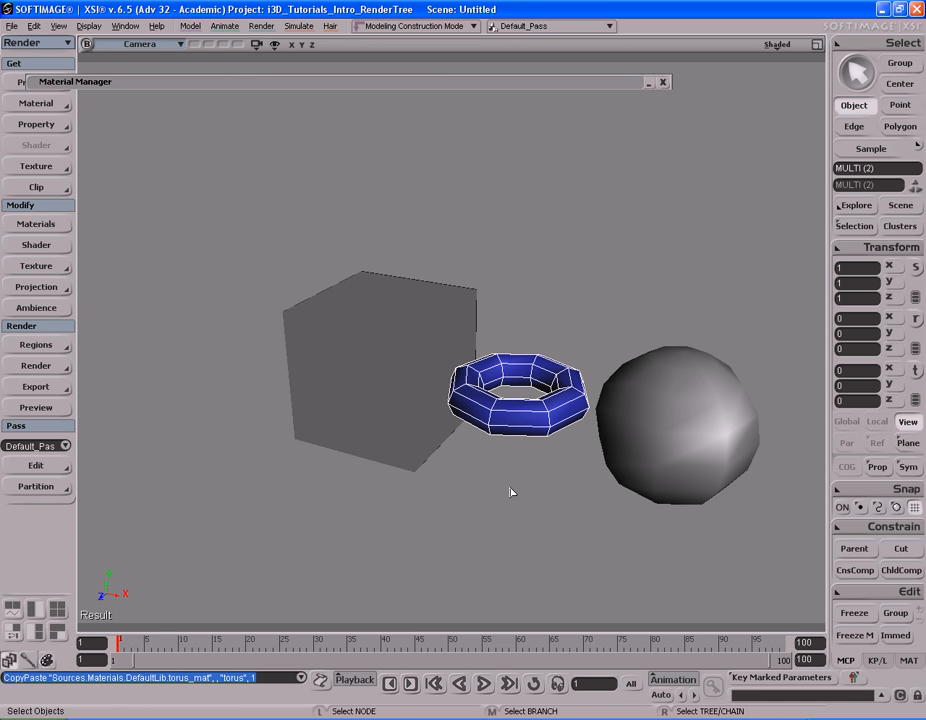
key(s)
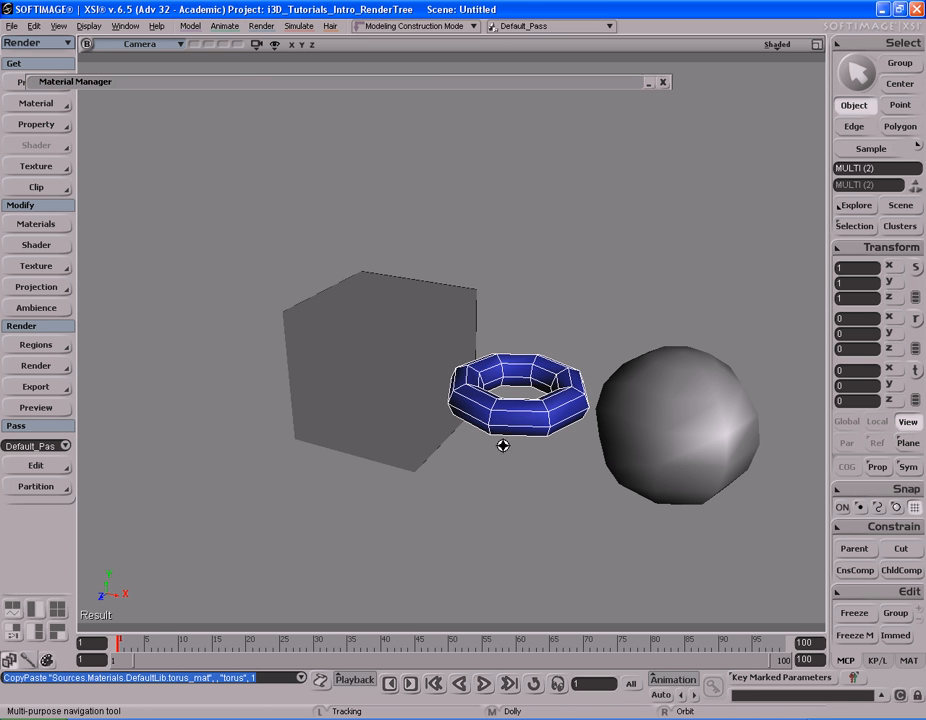
drag(492, 436, 570, 424)
middle_drag(570, 424, 442, 421)
right_drag(442, 421, 461, 425)
middle_drag(331, 434, 486, 397)
drag(486, 397, 485, 407)
mouse_move(486, 407)
right_down()
mouse_move(484, 417)
mouse_move(488, 395)
mouse_move(492, 419)
right_up()
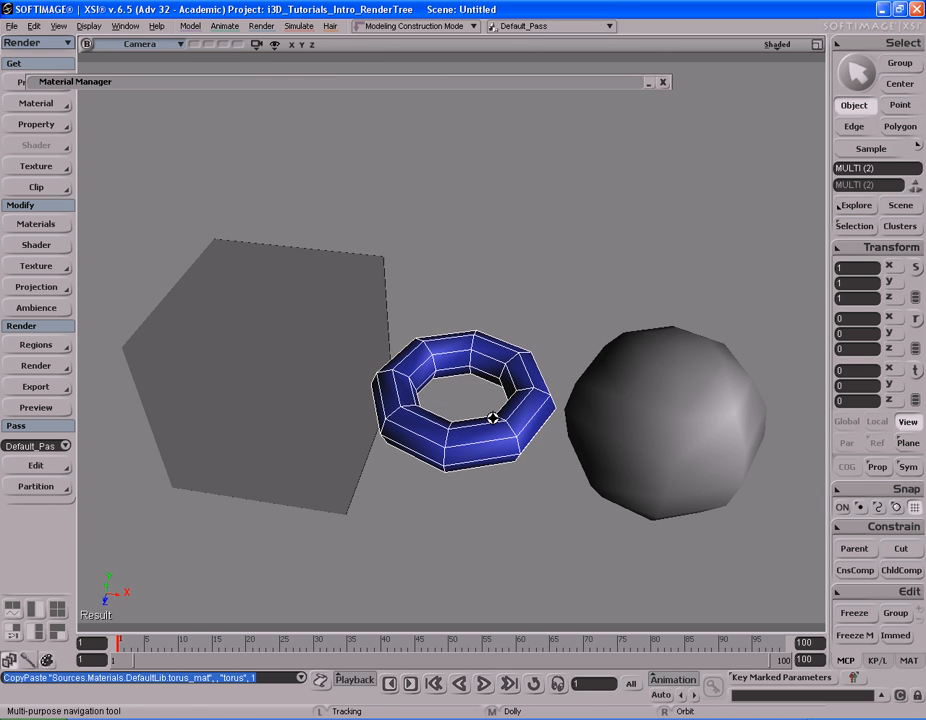
key(space)
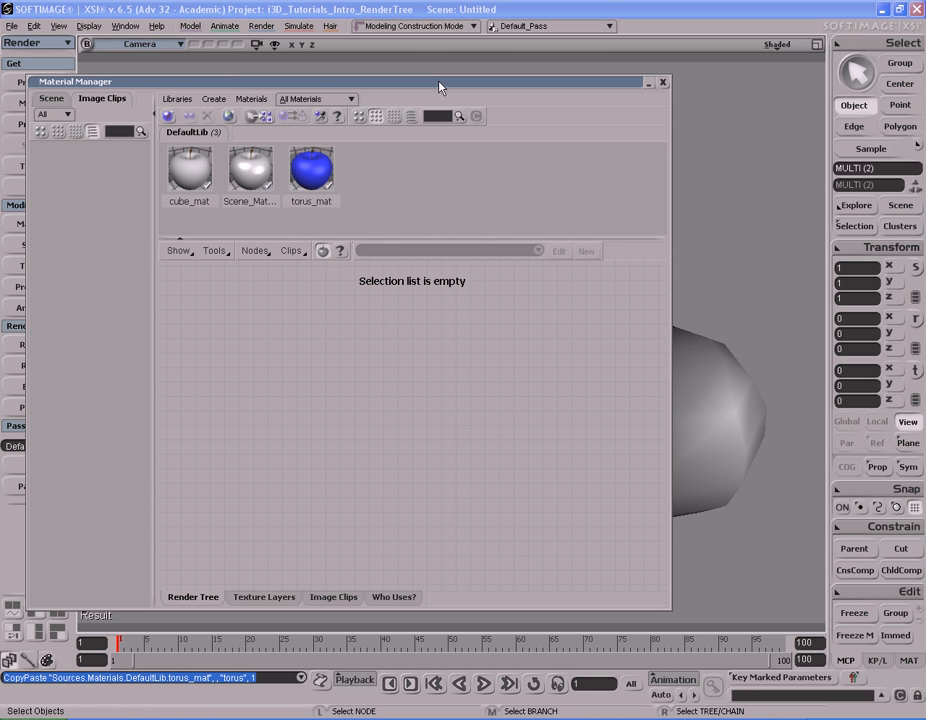
Open the Material Presets library, close the Material Manager, and arrange the presets window above the sphere in the camera view.
click(229, 117)
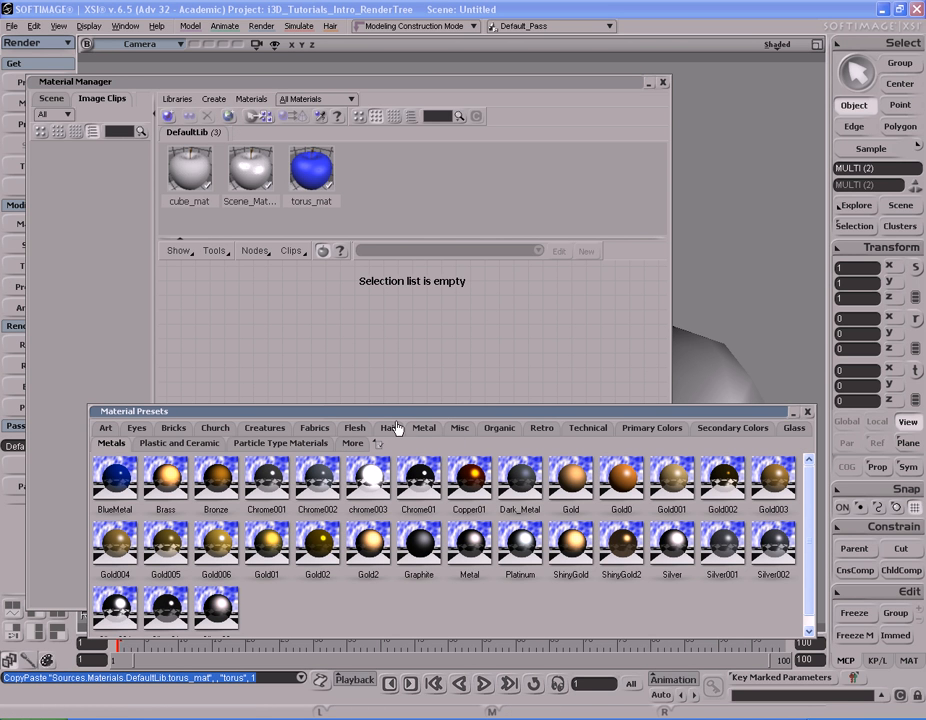
click(663, 82)
drag(558, 414, 553, 73)
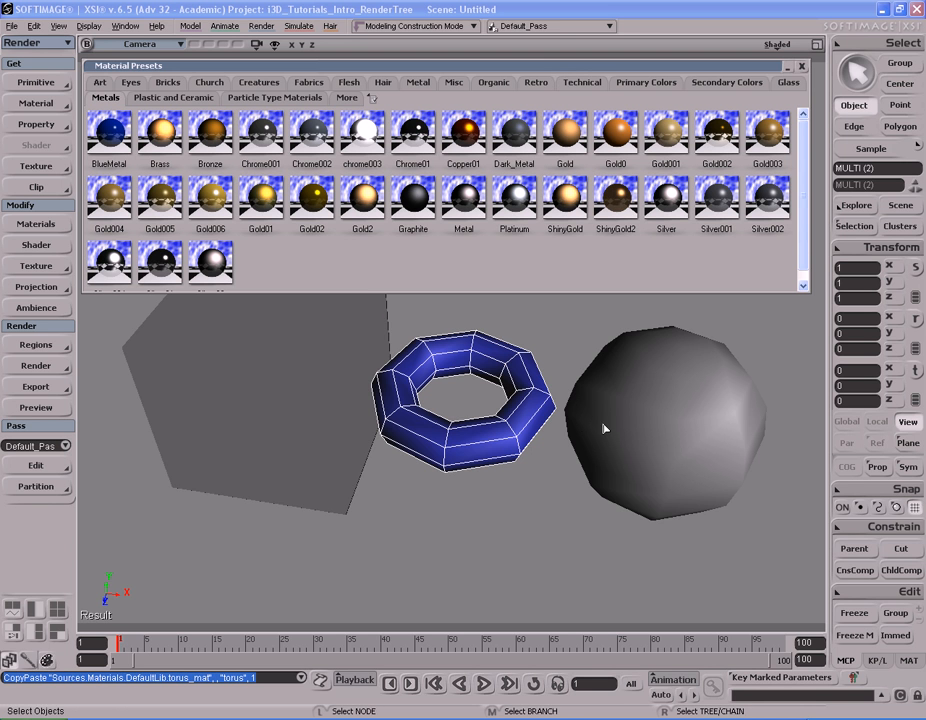
key(s)
drag(652, 410, 552, 431)
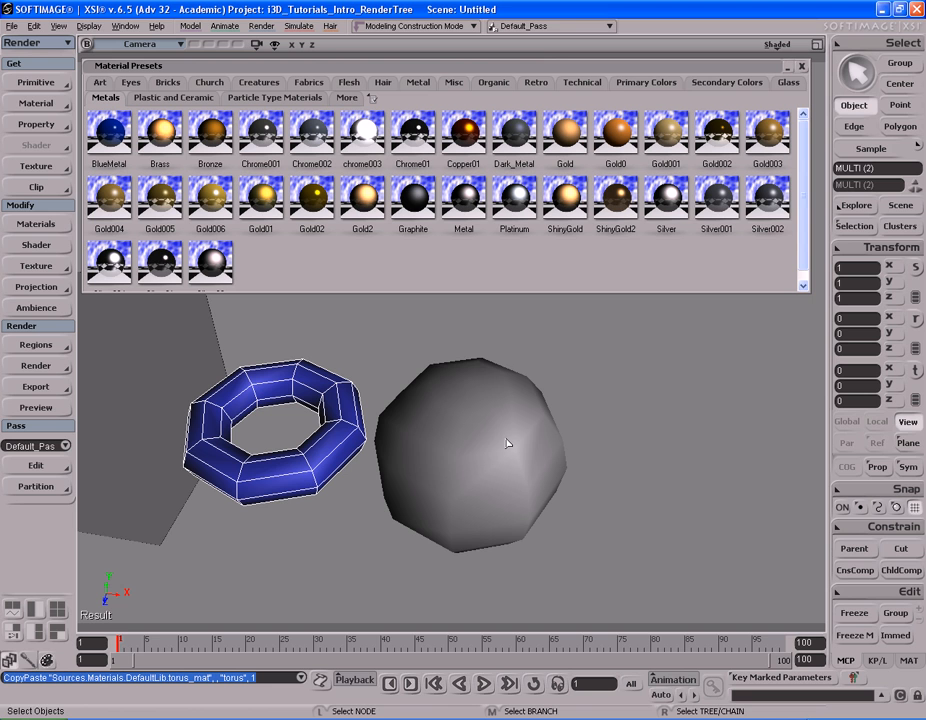
Browse the material preset categories from Art through Technical, Primary Colors and Glass to survey the available materials.
click(100, 83)
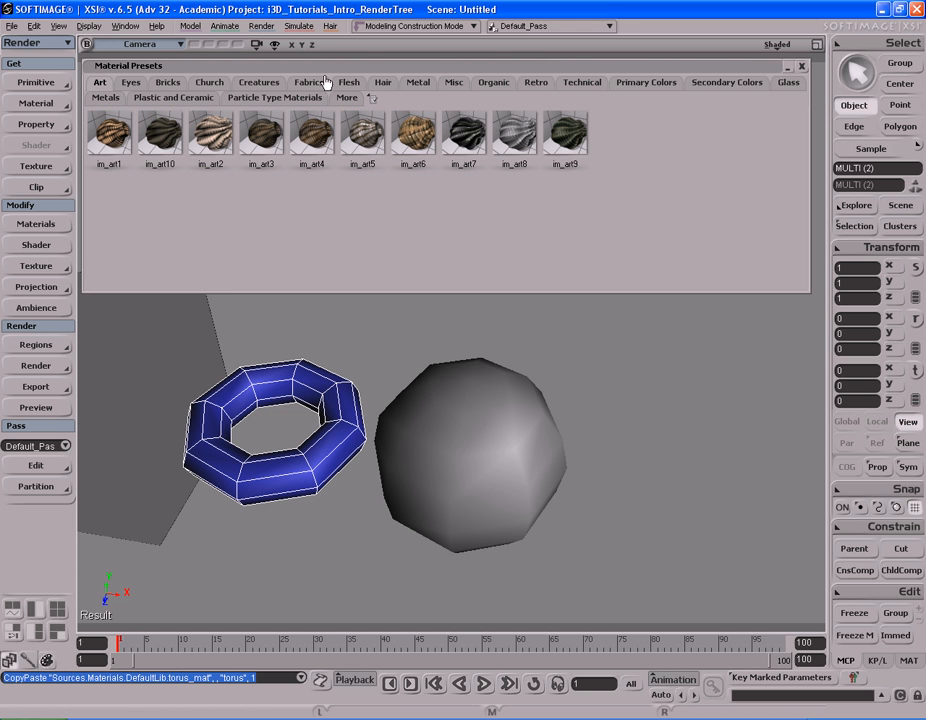
click(131, 83)
click(167, 83)
click(209, 83)
click(256, 84)
click(308, 83)
click(348, 83)
click(383, 83)
click(416, 86)
click(462, 87)
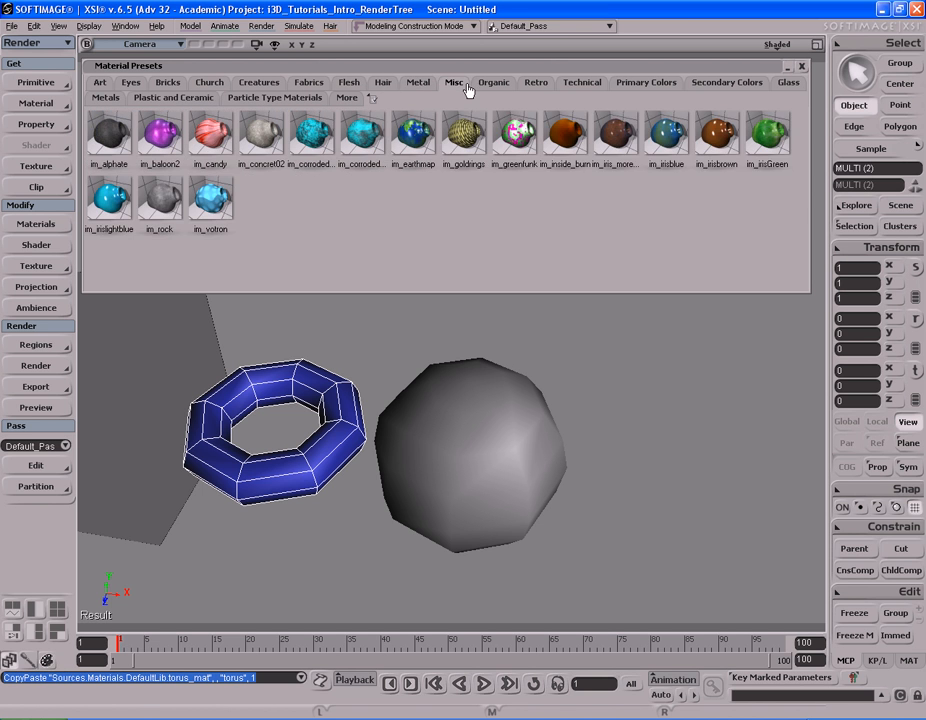
click(500, 84)
click(536, 84)
click(581, 82)
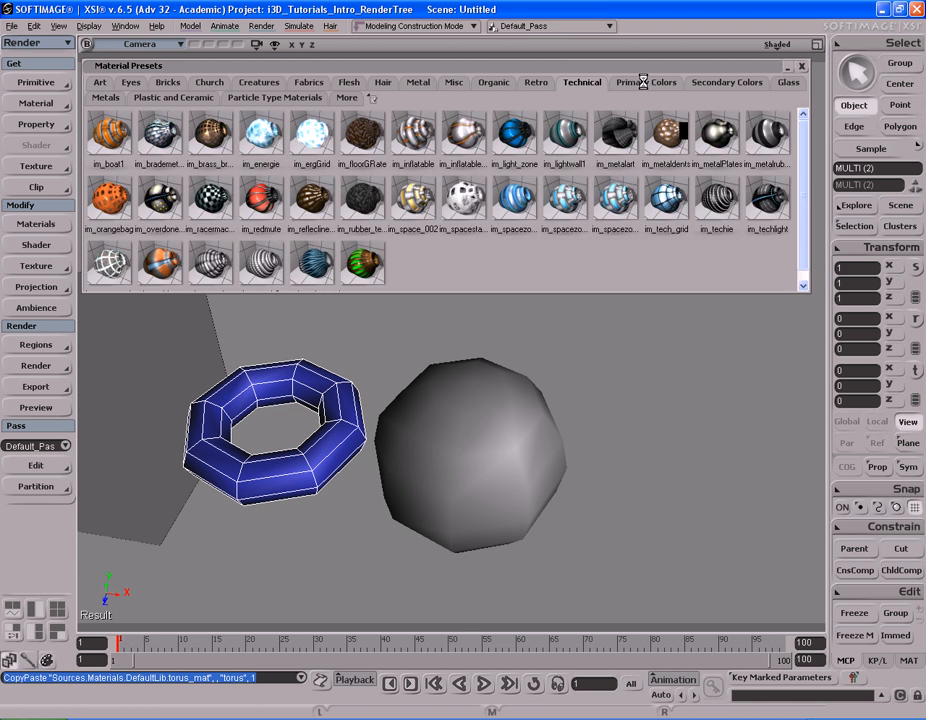
click(645, 82)
click(788, 82)
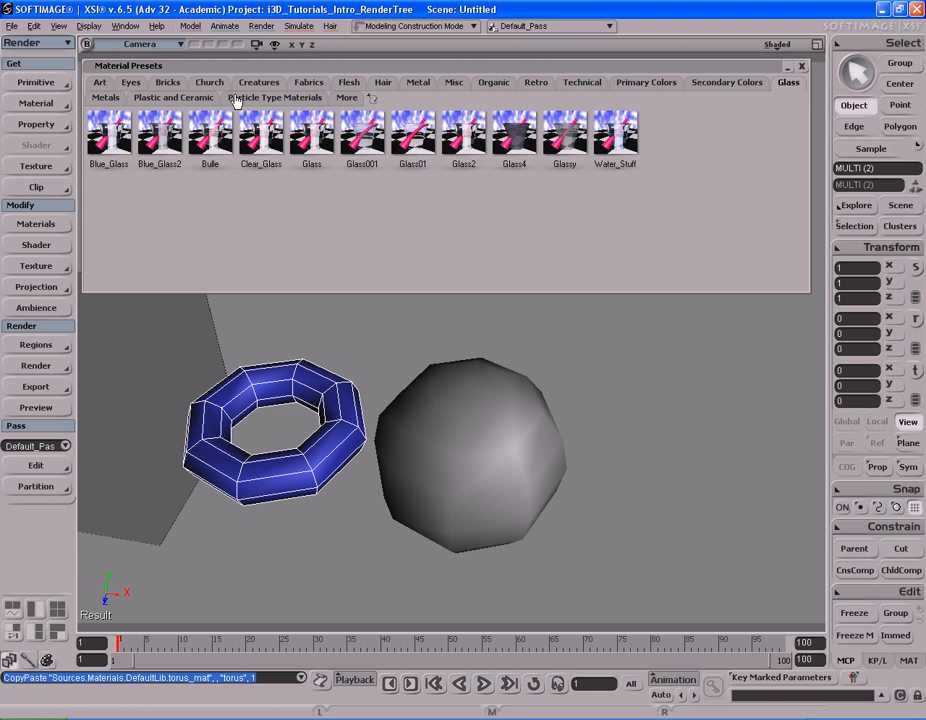
Examine the Art, Eyes, Bricks, Church, Creatures, Fabrics, Flesh and Hair preset categories more closely.
click(100, 84)
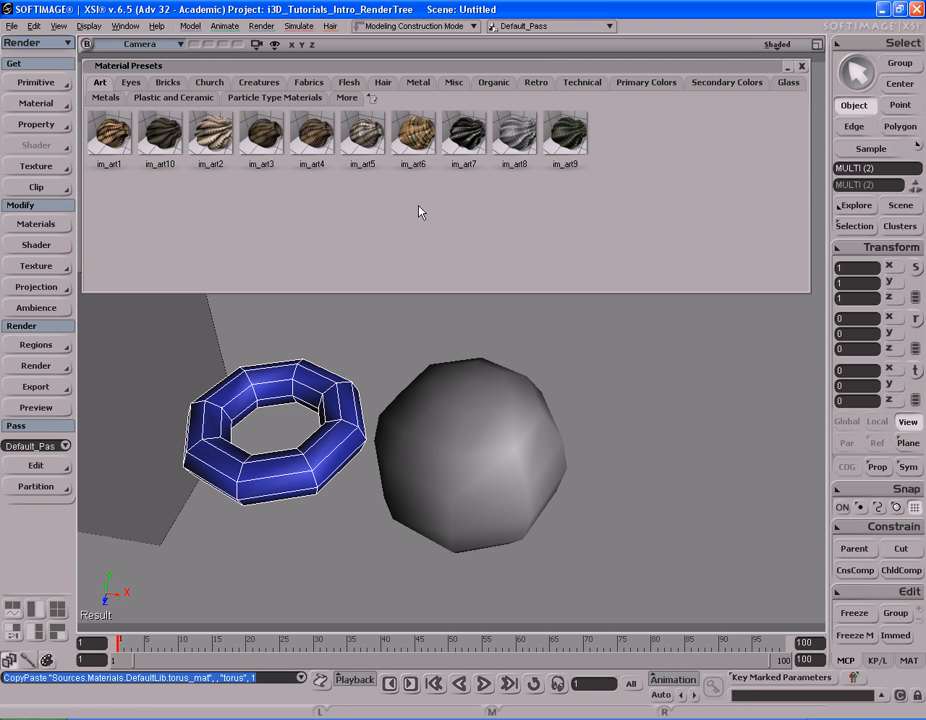
click(131, 82)
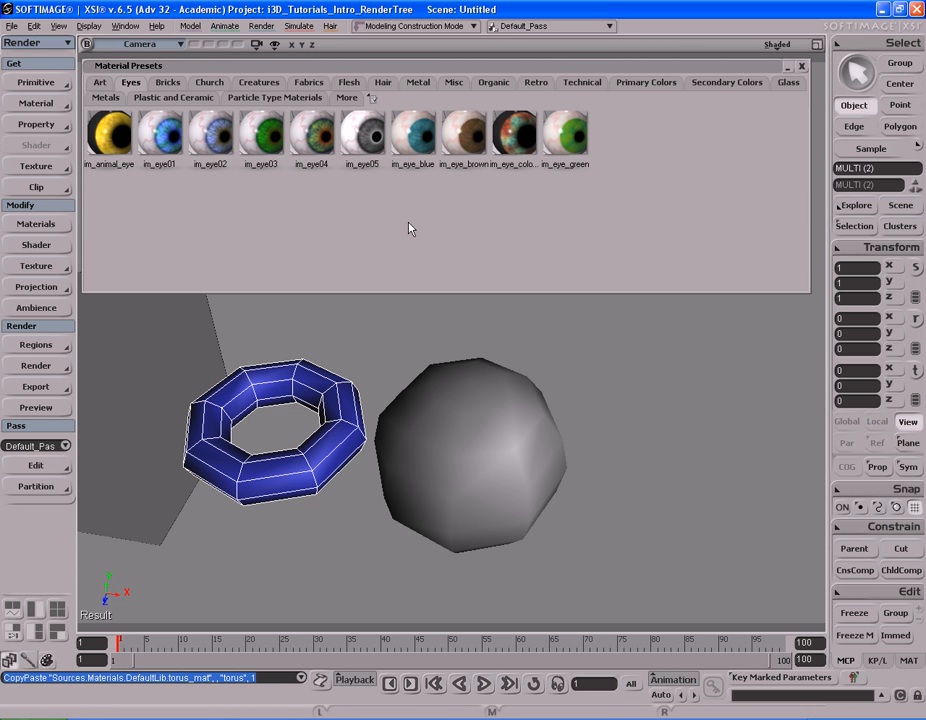
click(168, 82)
click(207, 82)
click(100, 82)
click(130, 86)
click(167, 86)
click(205, 88)
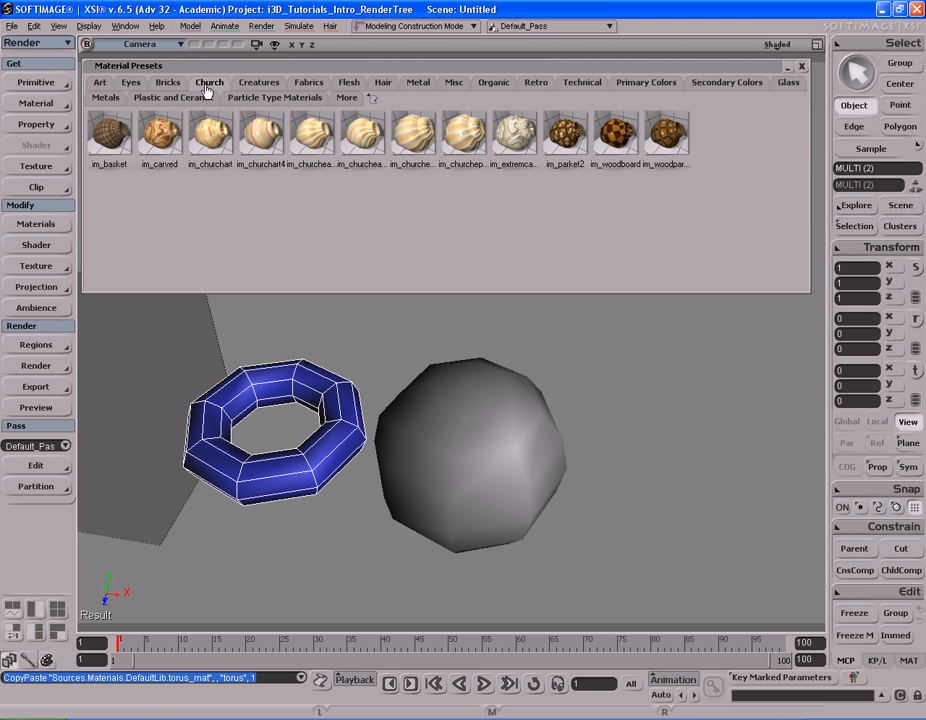
click(168, 83)
click(209, 83)
click(255, 85)
click(310, 86)
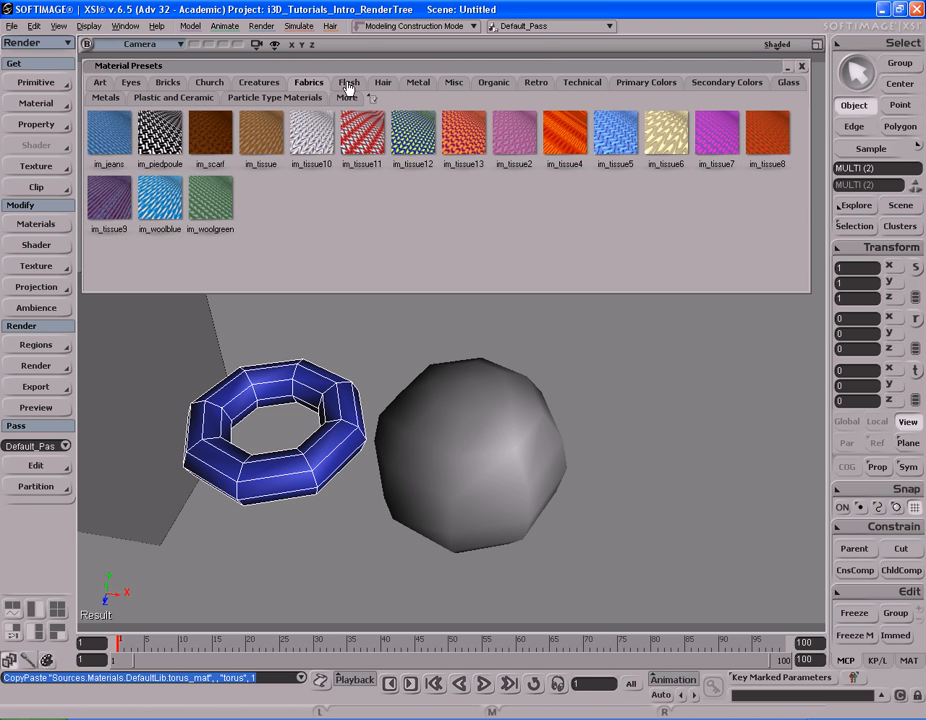
click(350, 86)
click(384, 86)
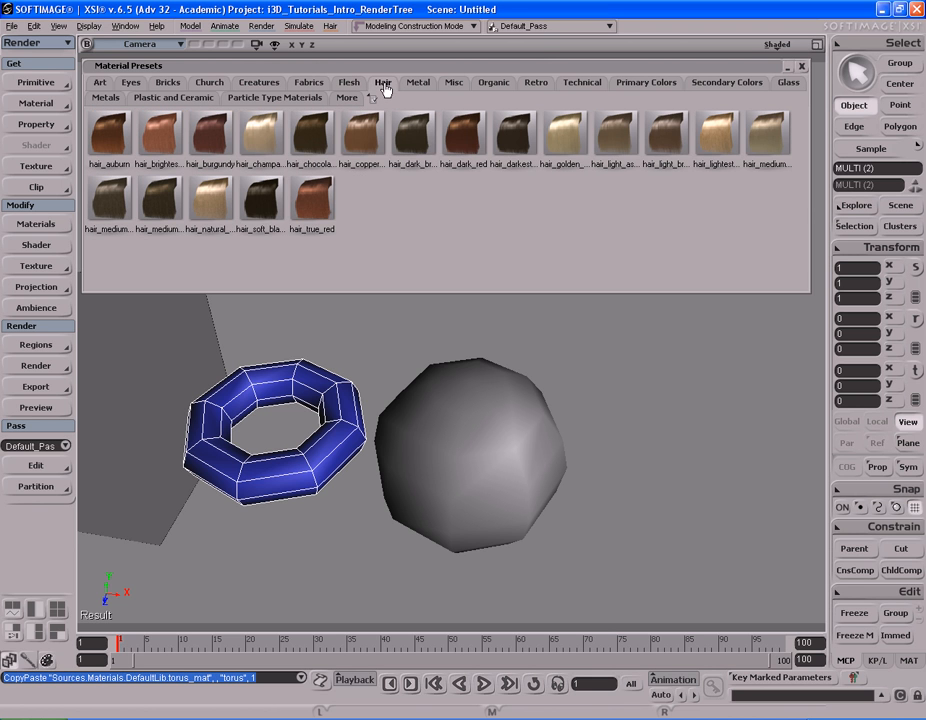
Assign the green im_greenmachine preset from the Bricks category to the sphere.
click(167, 82)
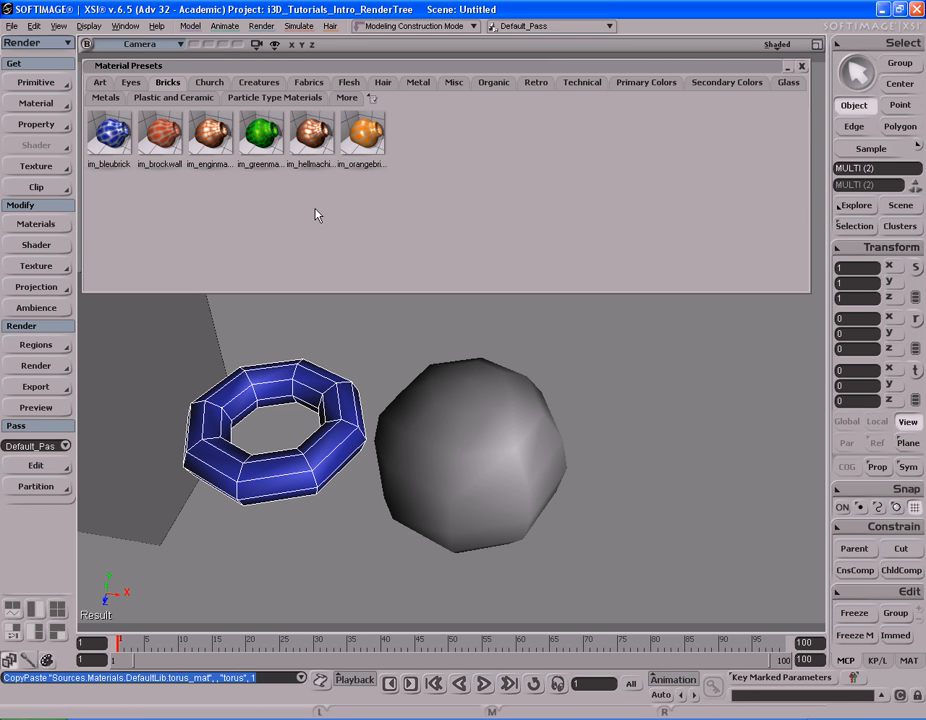
click(261, 142)
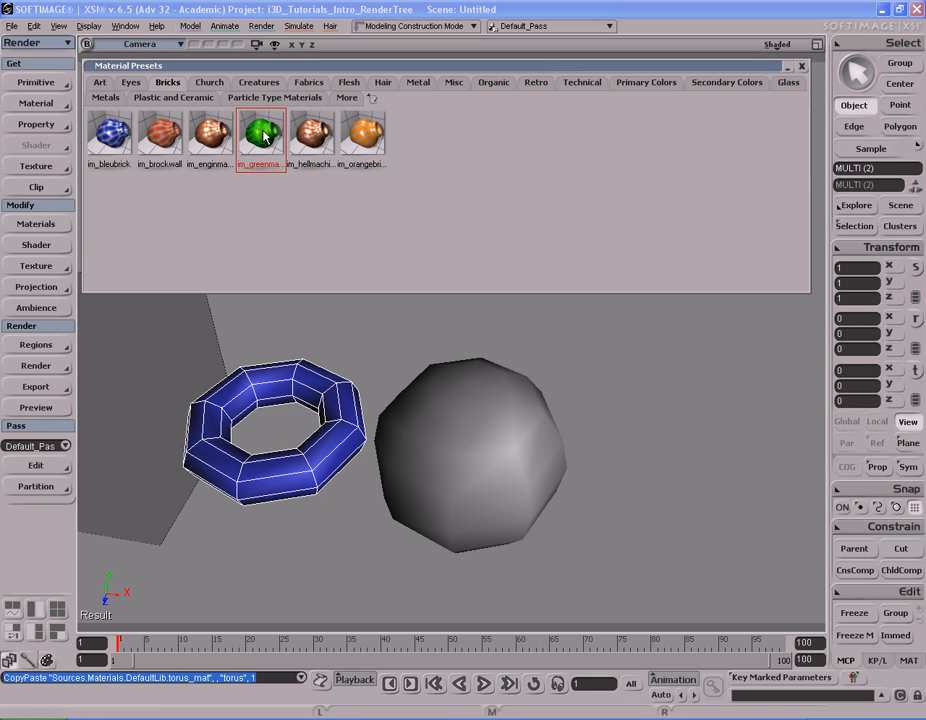
drag(295, 178, 483, 441)
key(s)
mouse_move(566, 428)
right_down()
mouse_move(553, 407)
mouse_move(552, 433)
right_up()
middle_drag(372, 436, 508, 423)
drag(521, 391, 519, 401)
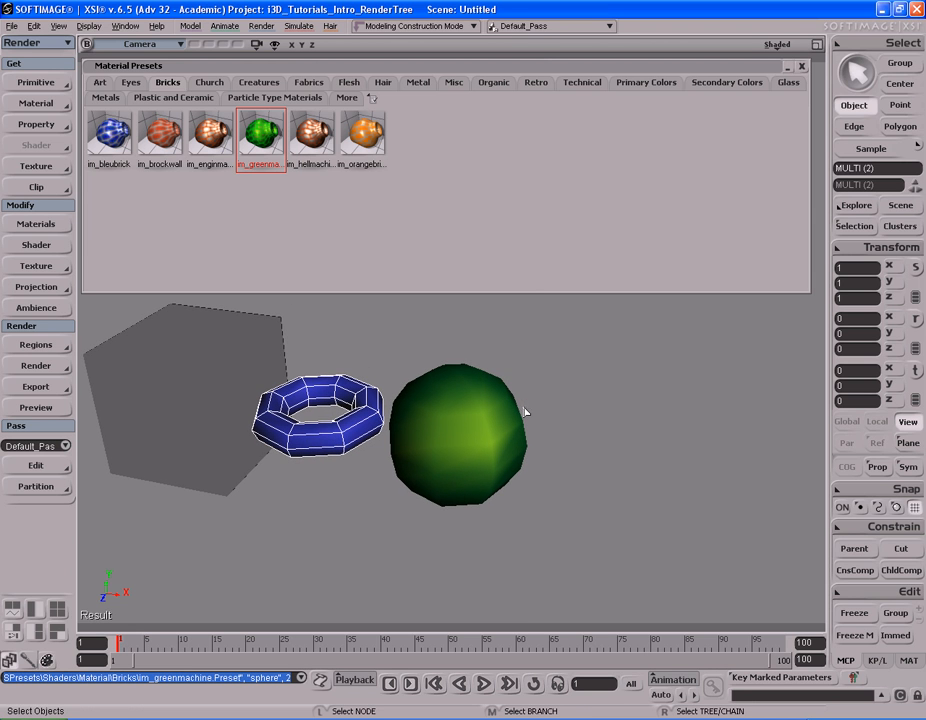
Preview the sphere's green preset material in a render region around it, and remove the region.
key(q)
mouse_move(586, 330)
mouse_down()
mouse_move(437, 477)
mouse_move(321, 547)
mouse_up()
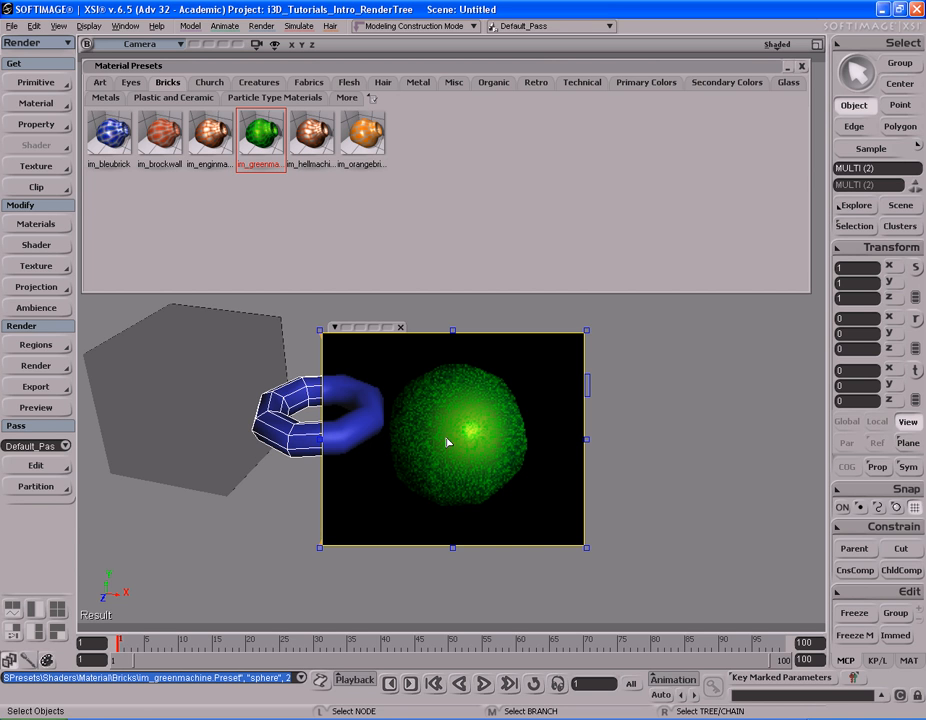
middle_click(607, 443)
key(space)
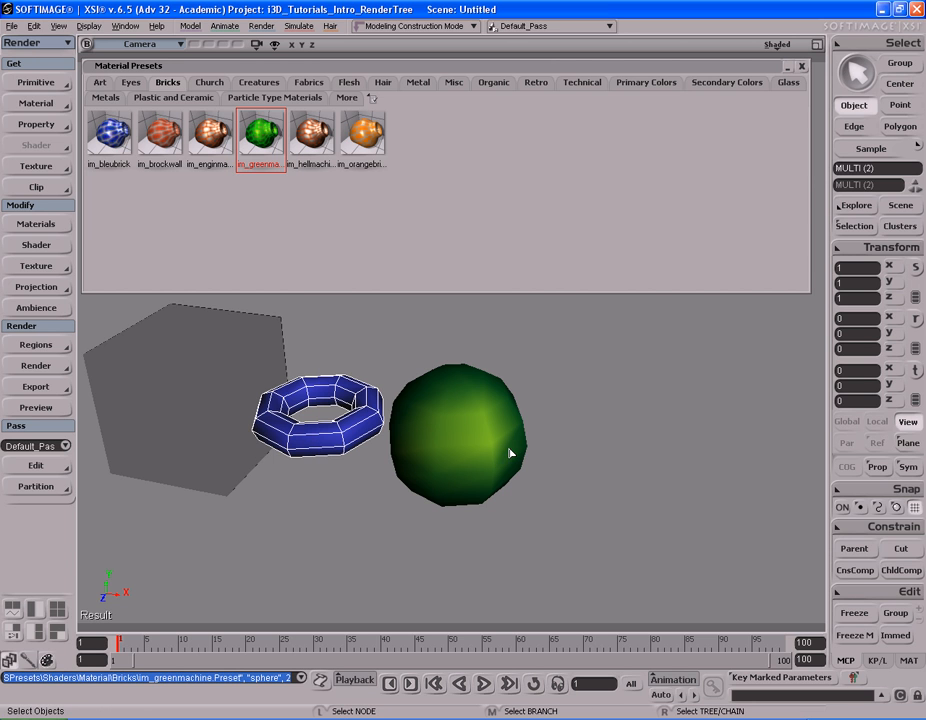
click(491, 421)
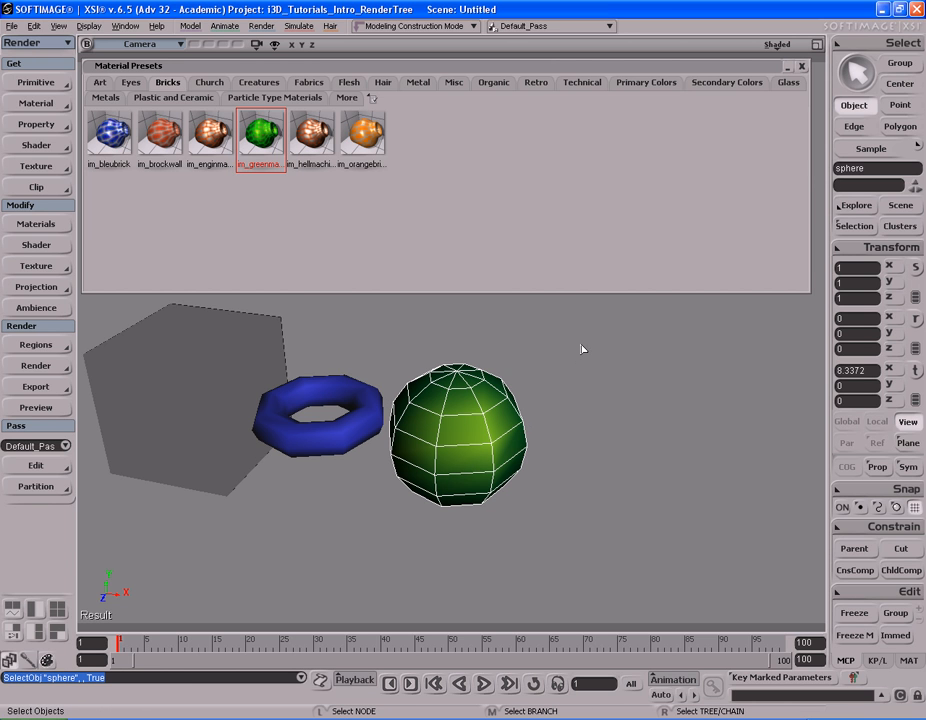
click(308, 392)
click(443, 403)
click(598, 466)
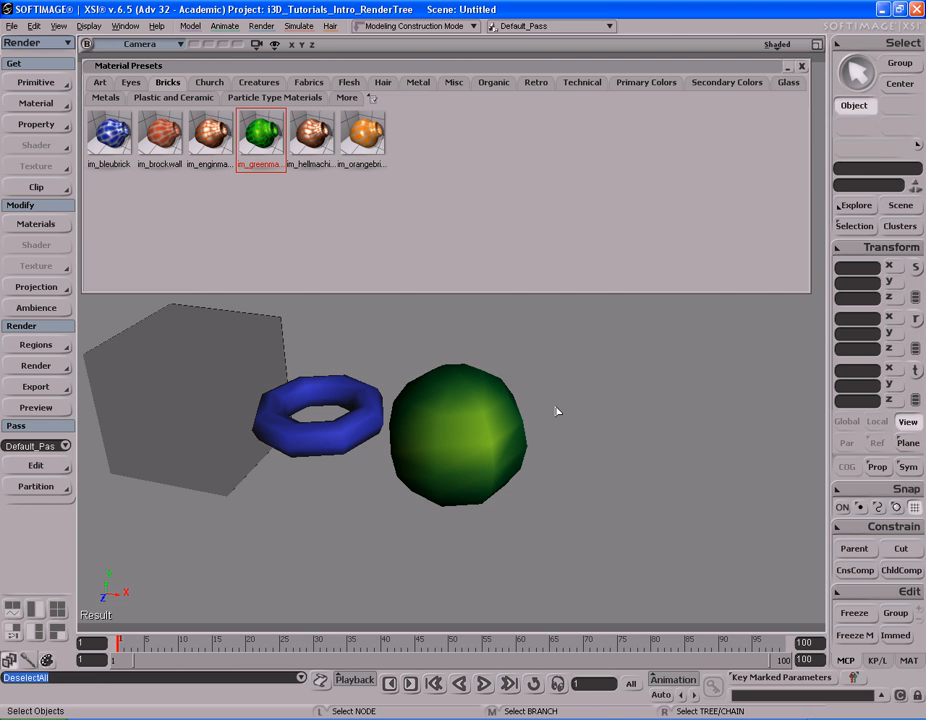
Add a Spherical texture projection to the sphere.
click(487, 378)
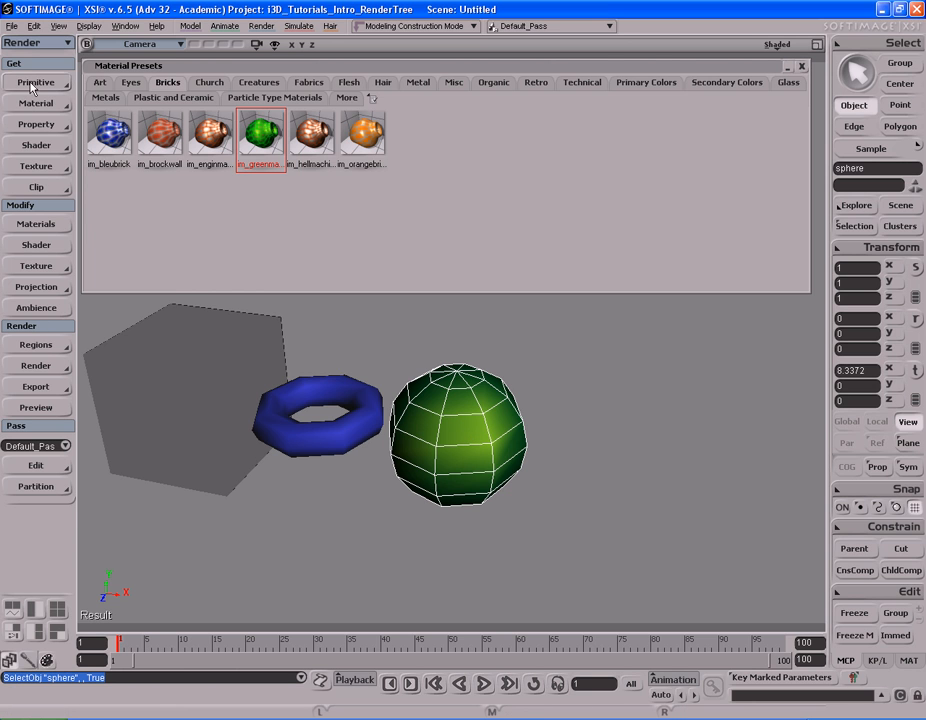
click(36, 124)
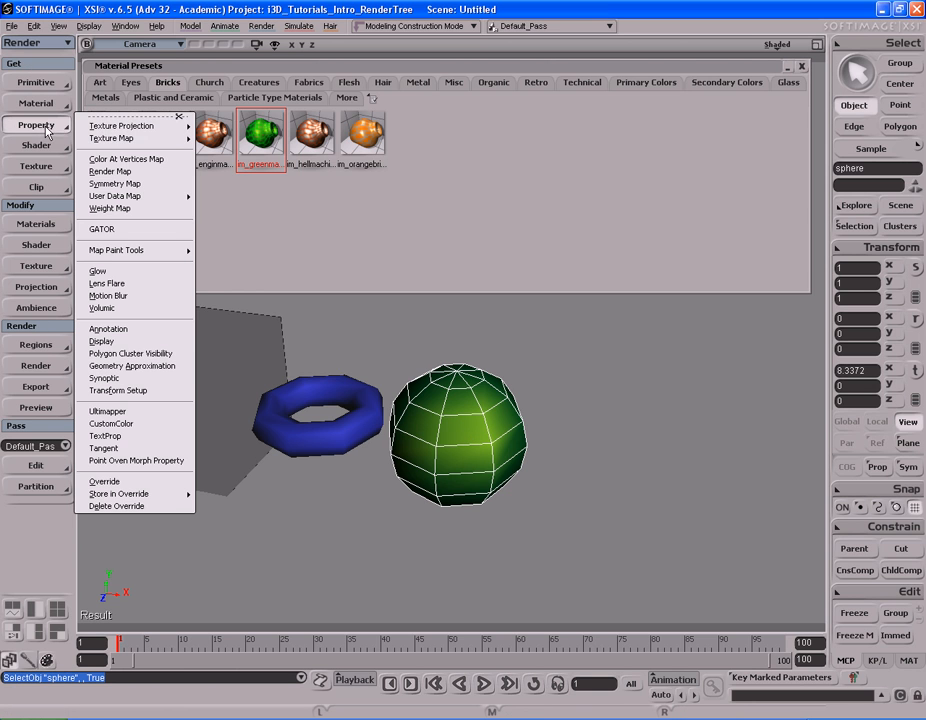
mouse_move(97, 127)
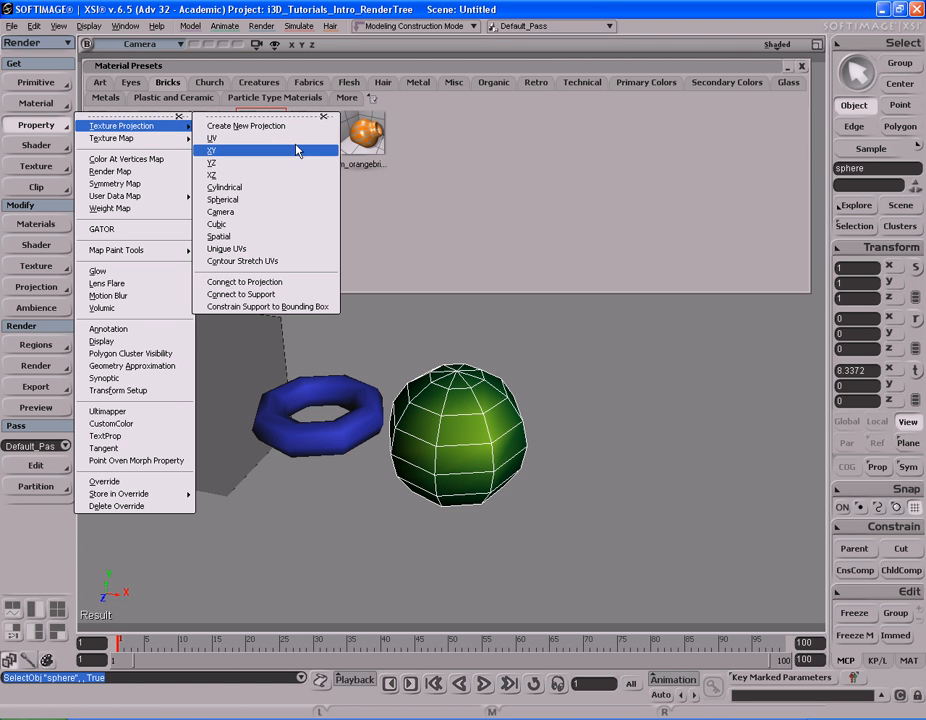
click(298, 203)
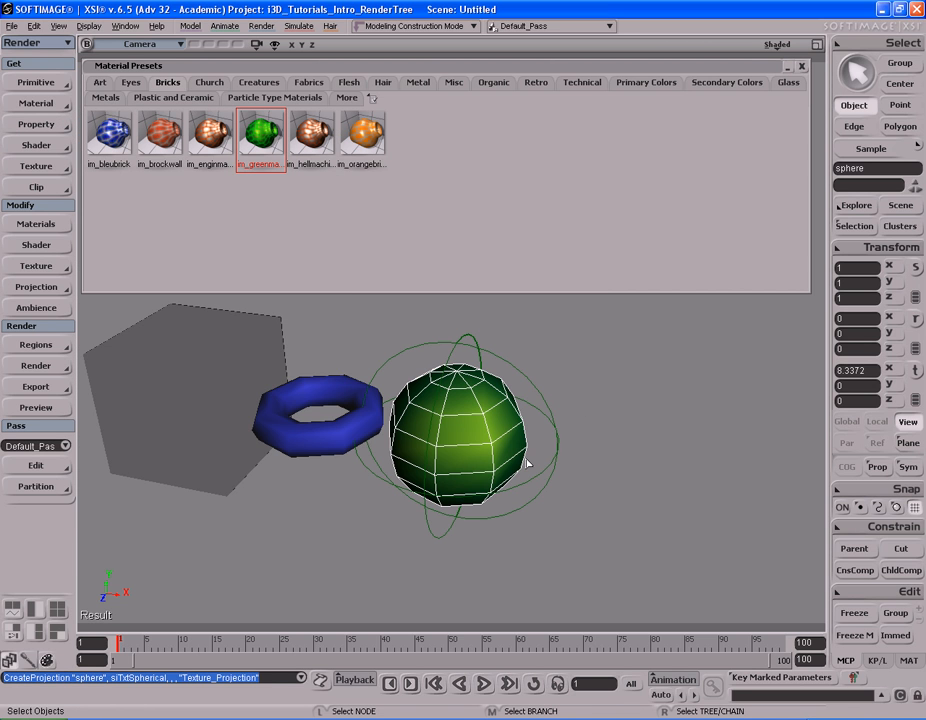
Preview the spherically projected material in a render region around the sphere, and remove the region.
key(s)
right_drag(531, 407, 560, 415)
key(q)
drag(327, 334, 575, 537)
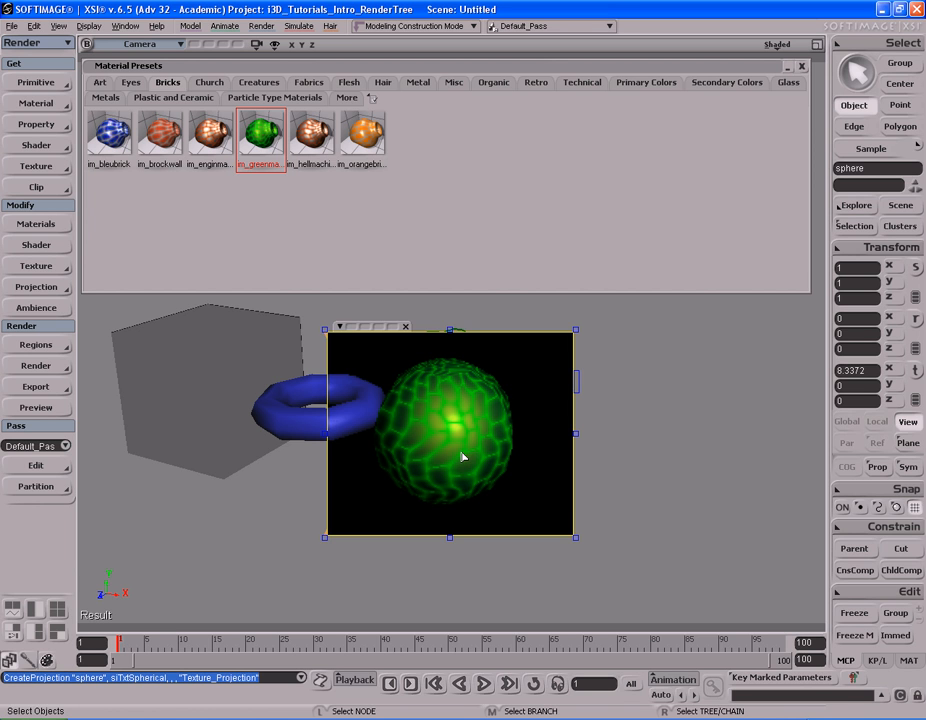
key(q)
middle_click(608, 444)
key(s)
right_drag(560, 494, 470, 440)
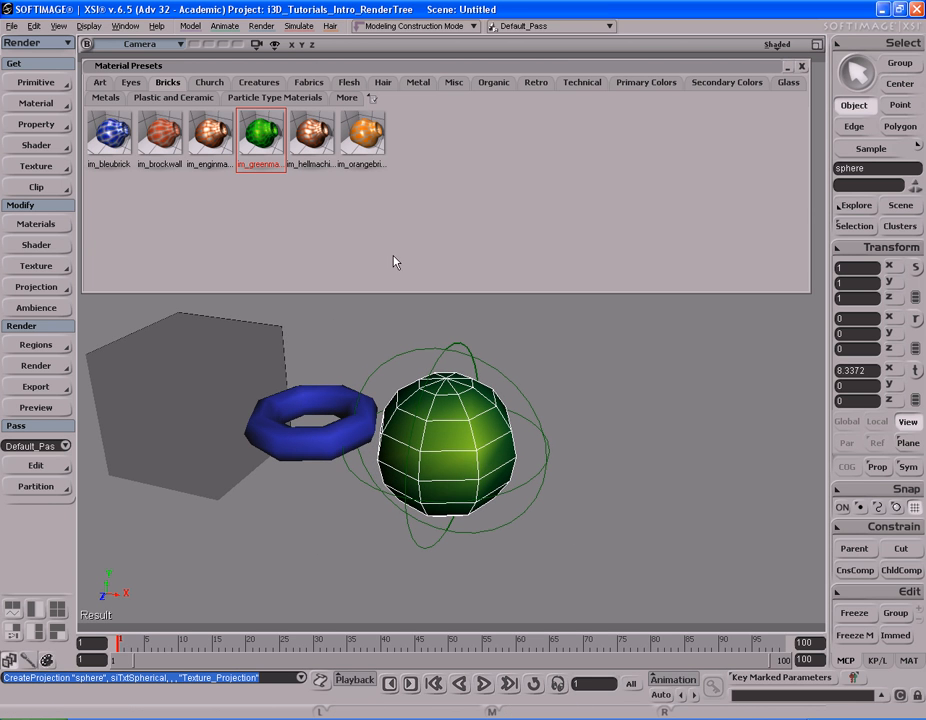
Look through the Creatures, Fabrics, Flesh, Metal, Organic, Retro, Metals and Glass categories for another material preset.
click(309, 82)
click(348, 84)
click(257, 84)
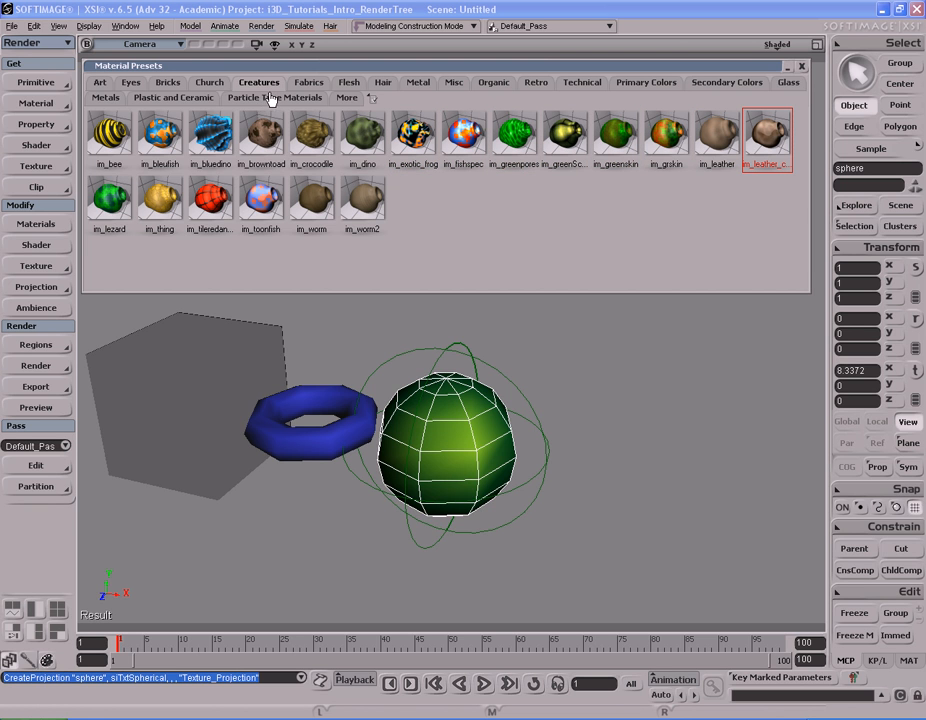
click(309, 85)
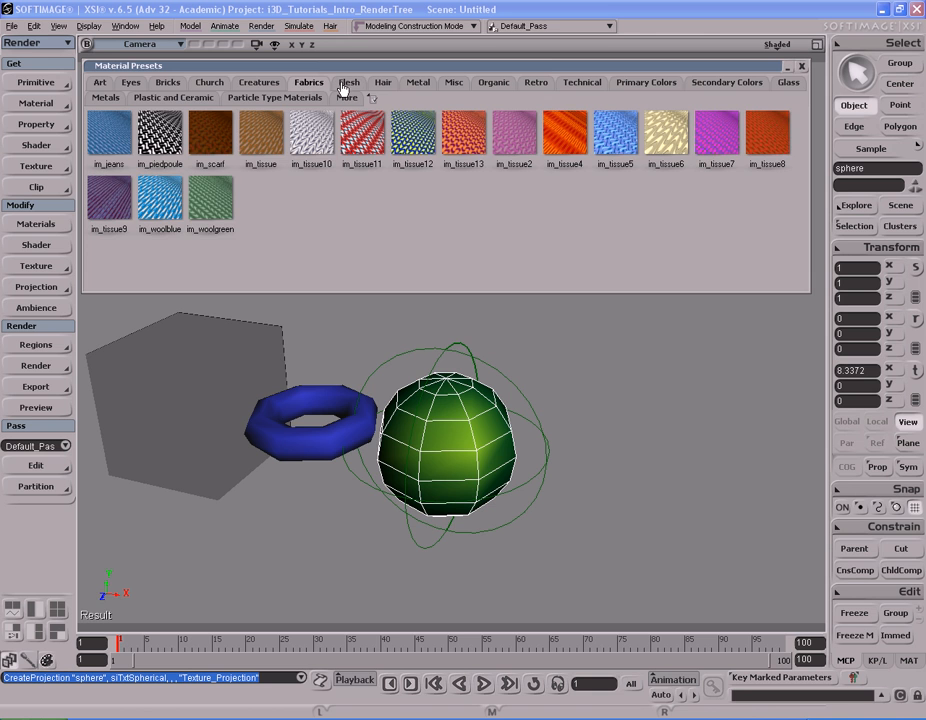
click(352, 84)
click(419, 88)
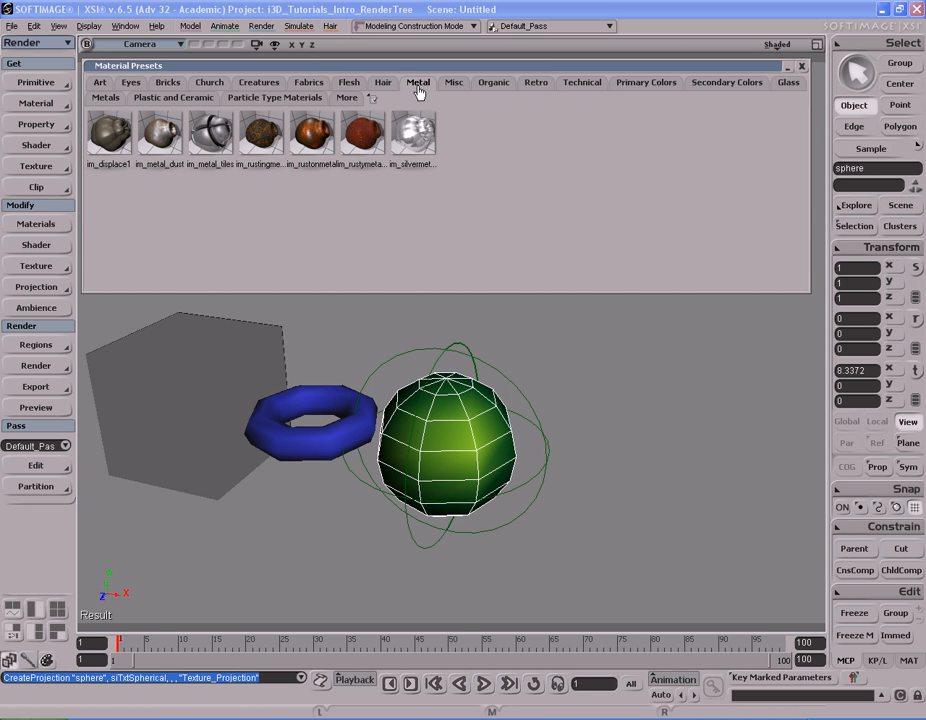
click(494, 88)
click(533, 84)
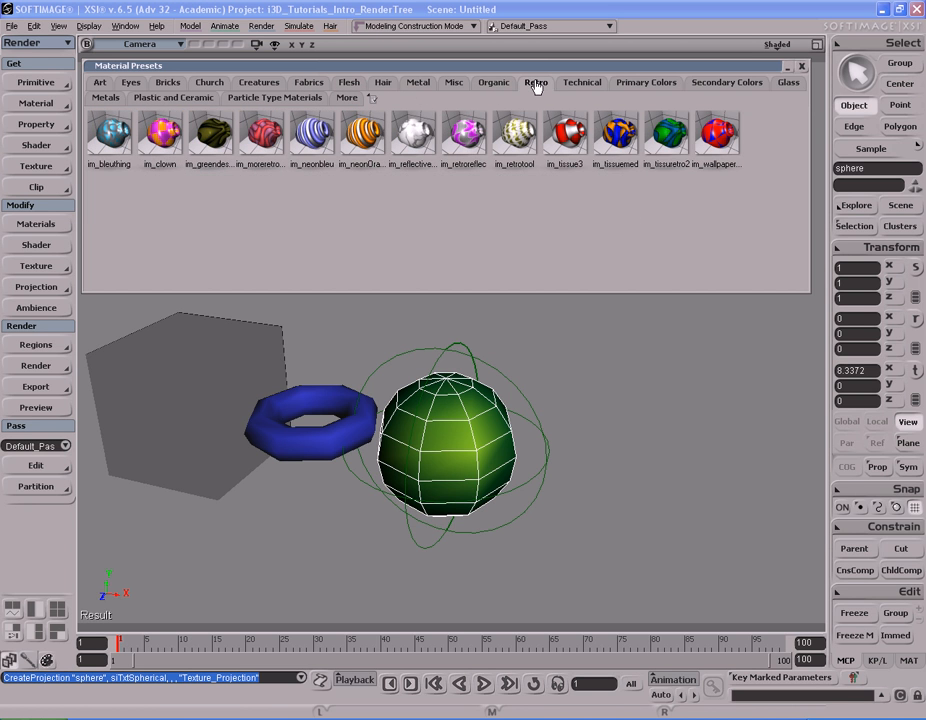
click(104, 97)
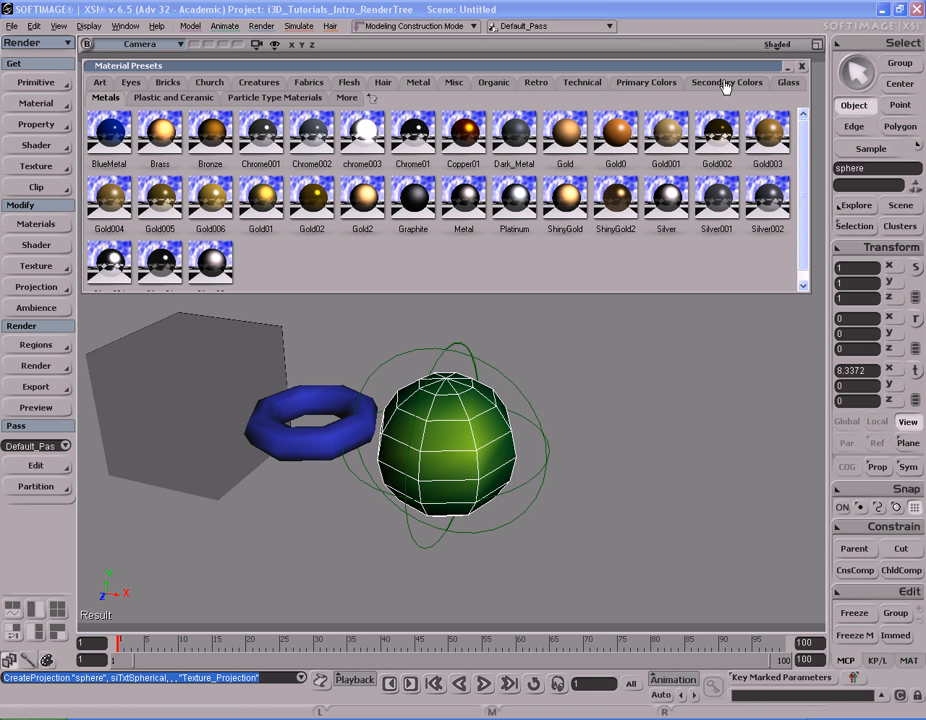
click(788, 83)
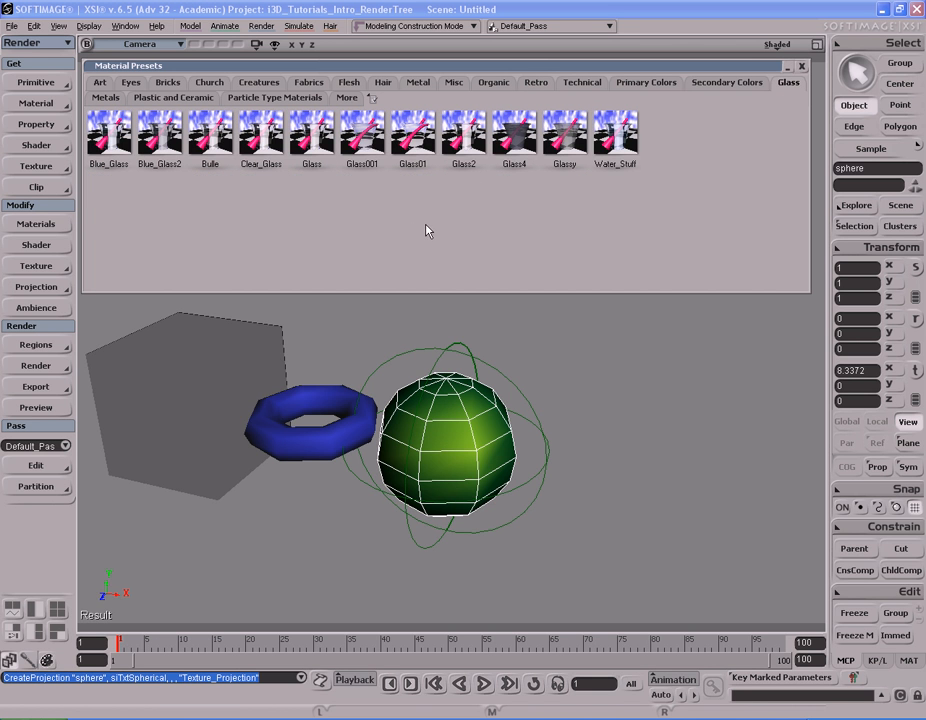
Assign the im_art8 preset from the Art category to the sphere and preview it in a render region.
click(99, 84)
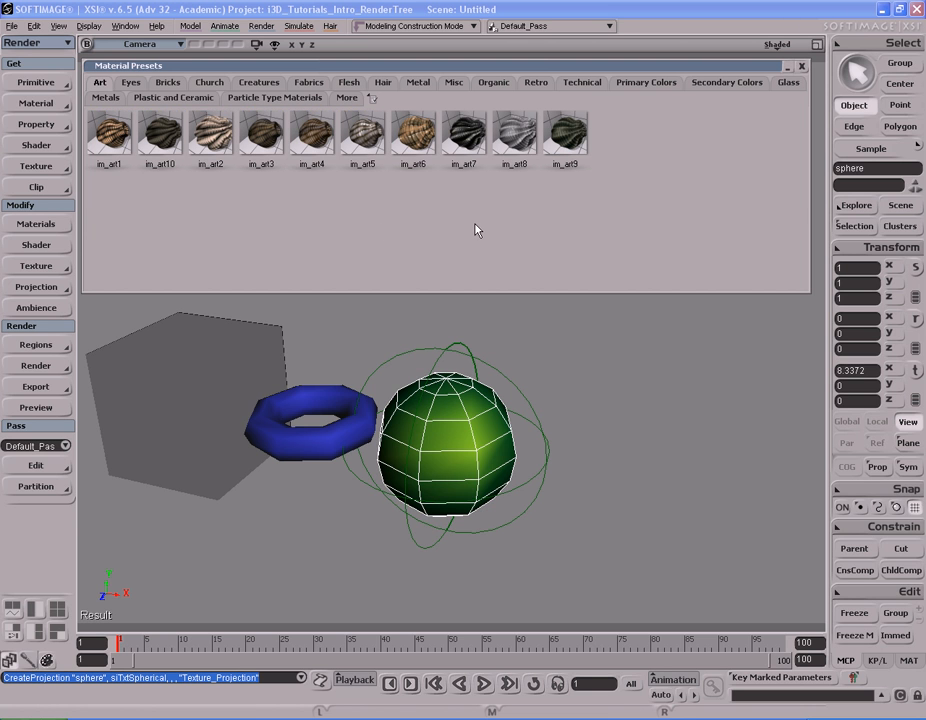
drag(514, 133, 449, 486)
key(q)
drag(331, 332, 556, 545)
Try the im_art6 preset on the sphere, replace it with im_art2, and remove the render region.
drag(413, 133, 473, 455)
drag(211, 133, 450, 440)
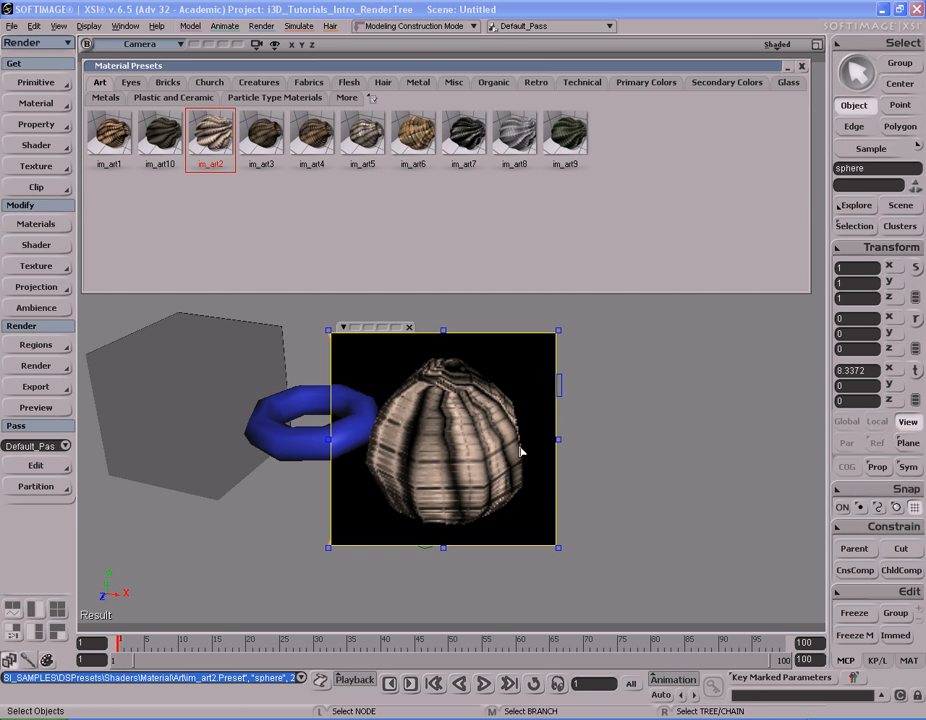
key(q)
middle_click(597, 410)
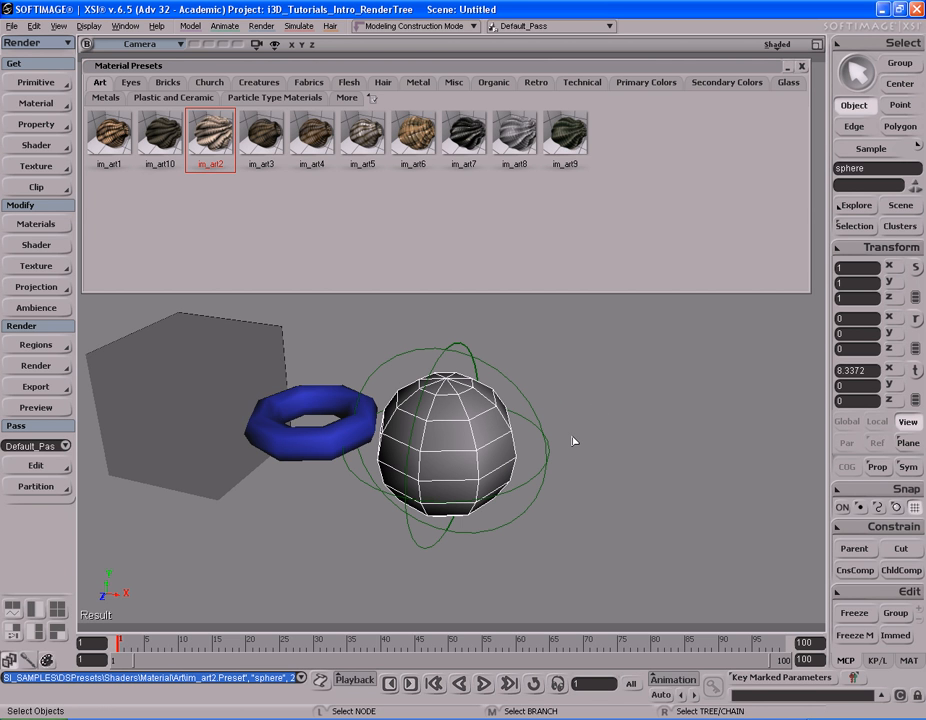
Close the material presets and reopen the Material Manager with the im_art2 render tree's nodes automatically rearranged.
click(801, 66)
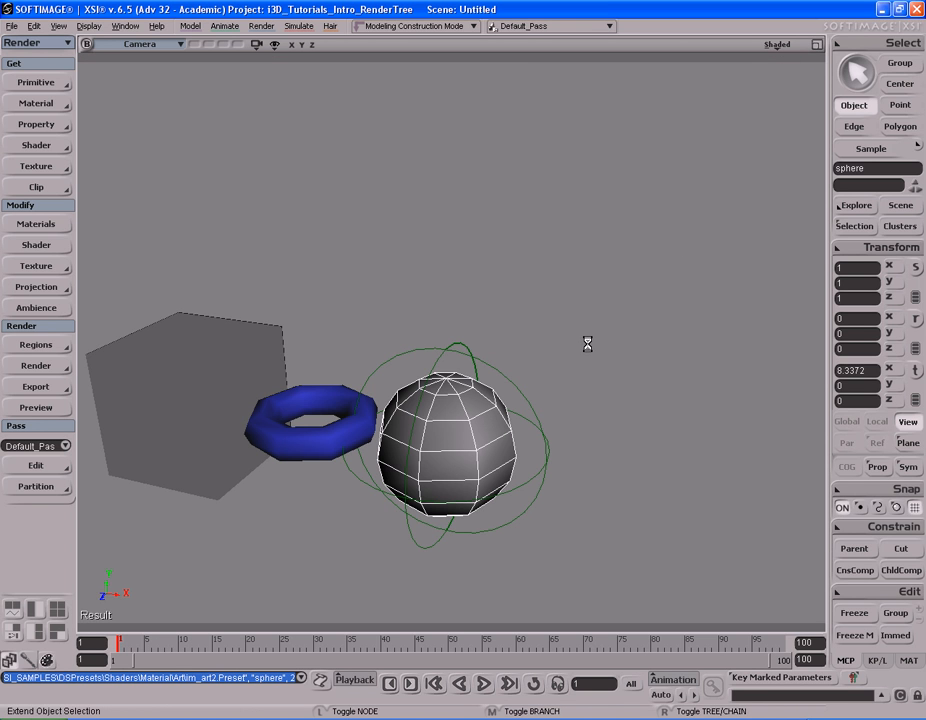
key(ctrl+7)
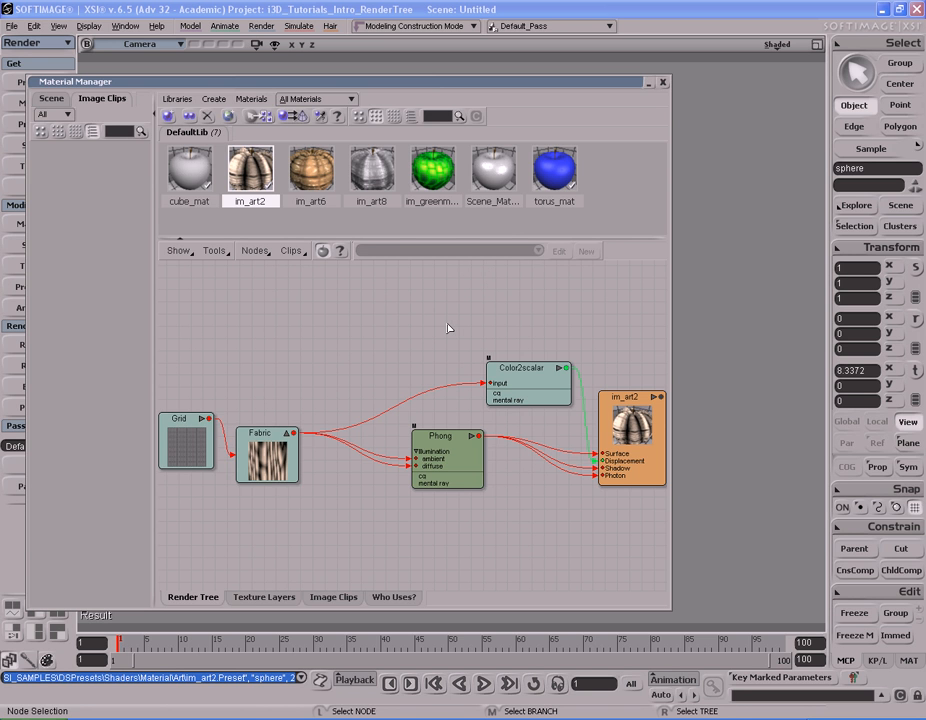
key(ctrl+r)
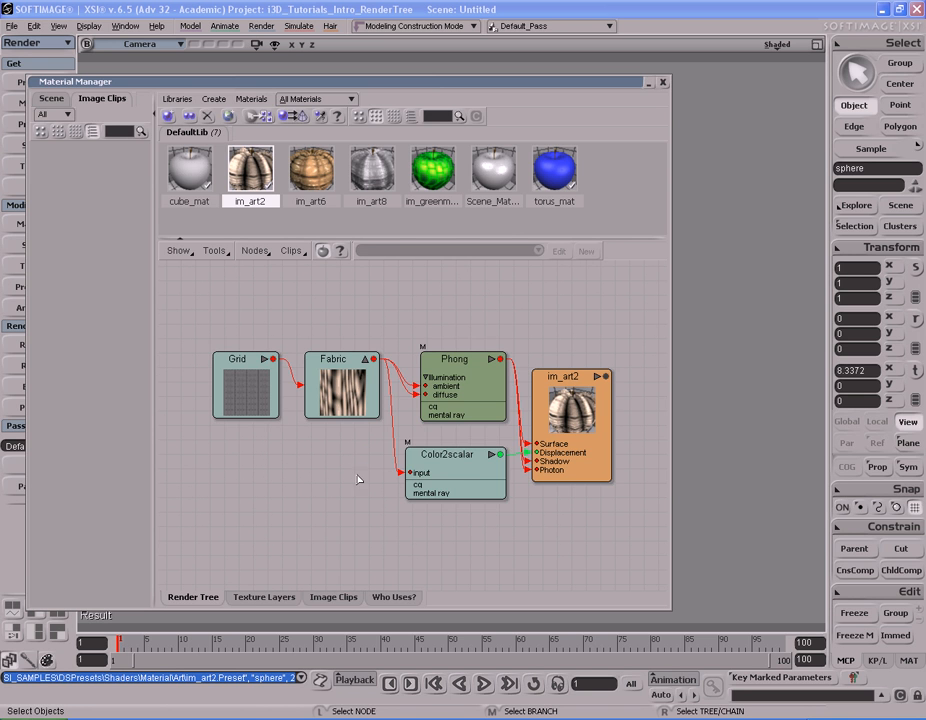